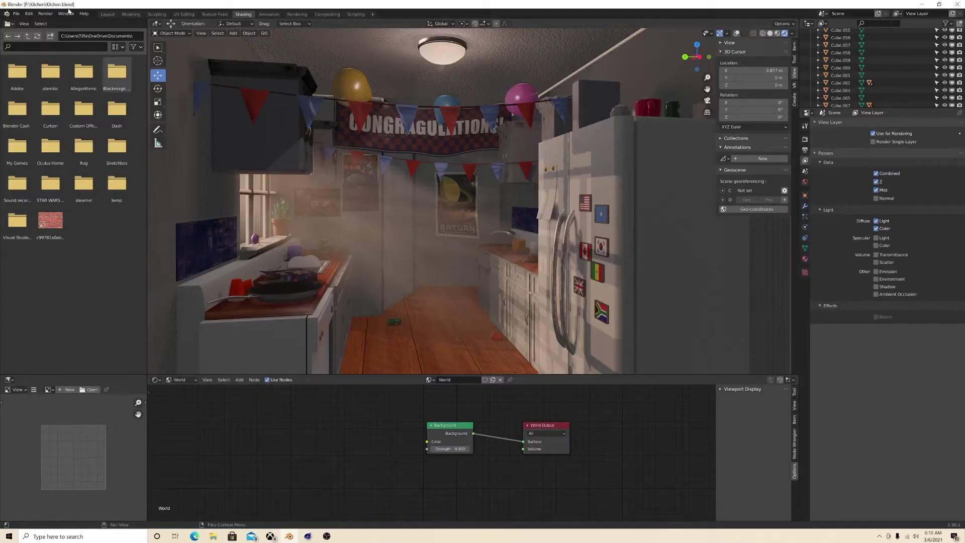
Examine the kitchen model's geometry, banners and cabinets in the solid view of the Layout workspace
left_click(108, 14)
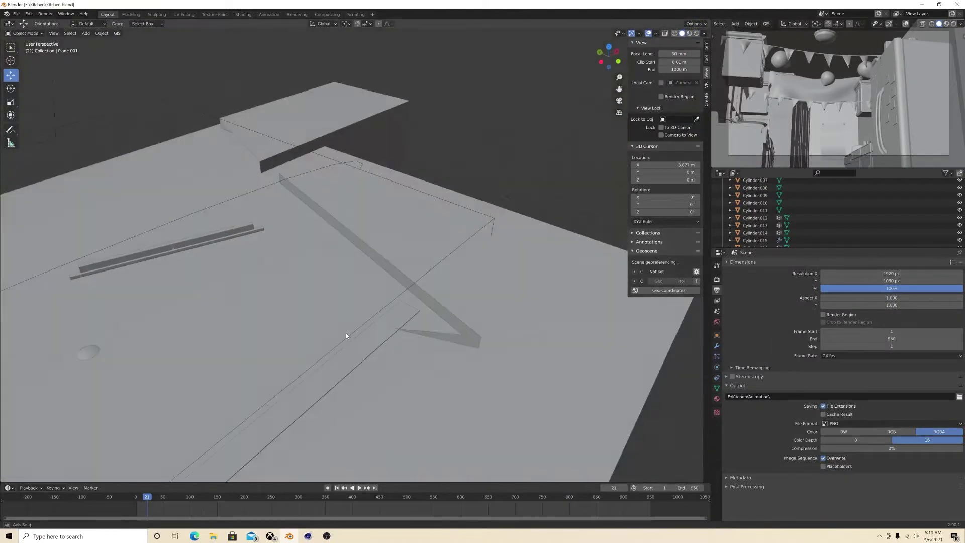
middle_click_drag(301, 342, 338, 306)
scroll(327, 340, "up", 10)
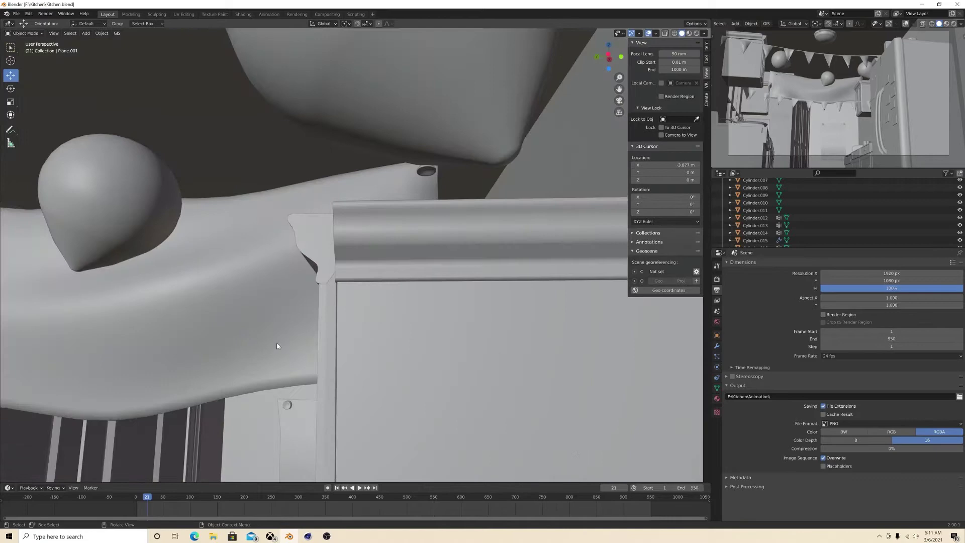
middle_click_drag(277, 344, 315, 328)
scroll(300, 334, "down", 8)
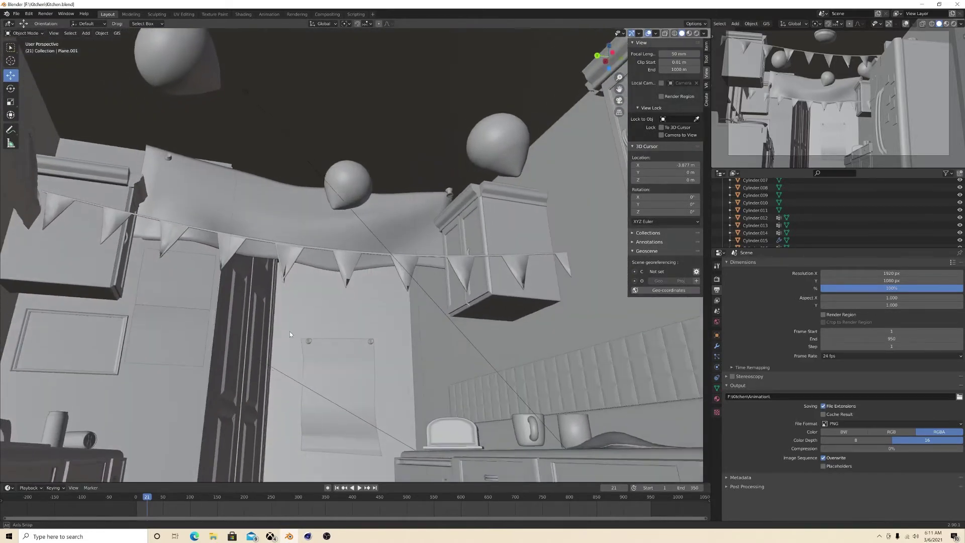
scroll(296, 383, "up", 6)
scroll(297, 383, "down", 8)
mouse_move(326, 362)
middle_mouse_down()
mouse_move(325, 388)
mouse_move(325, 362)
middle_mouse_up()
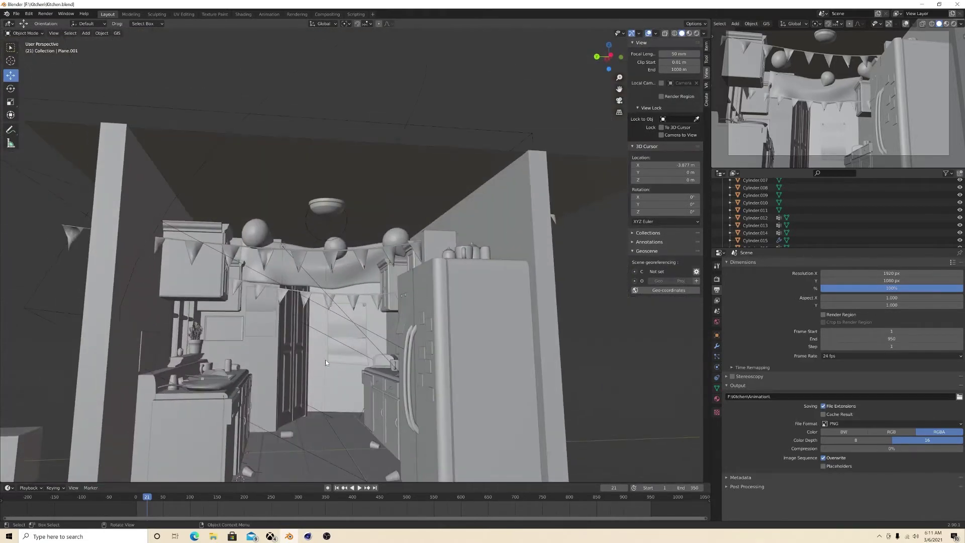
Examine the rendered kitchen in the Shading workspace, from the whole room to the items on top of the fridge
left_click(243, 14)
scroll(497, 288, "up", 5)
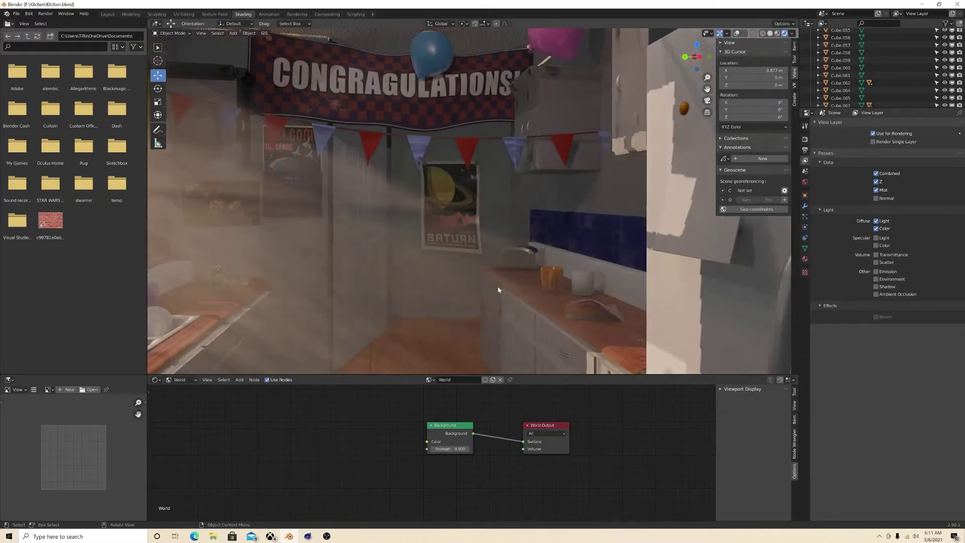
scroll(498, 290, "down", 10)
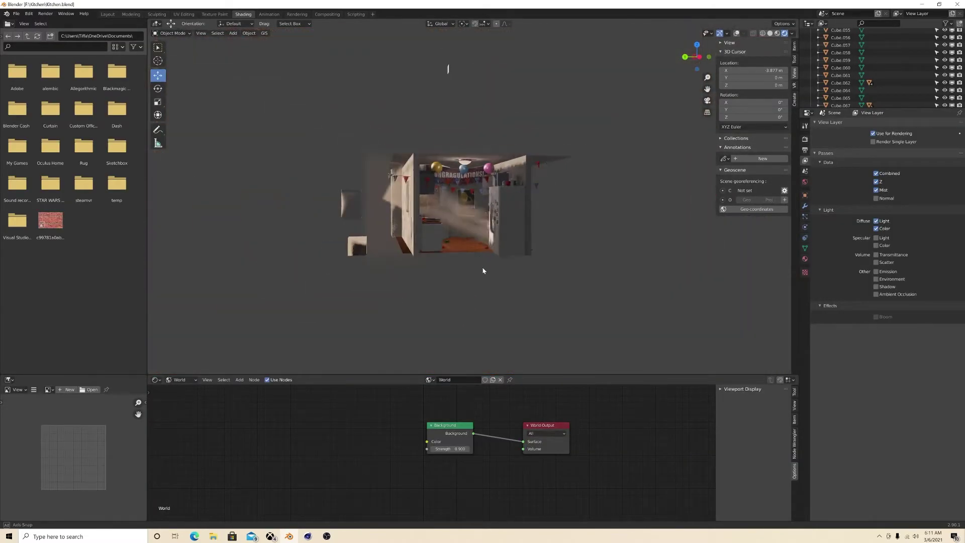
middle_click_drag(482, 271, 479, 240)
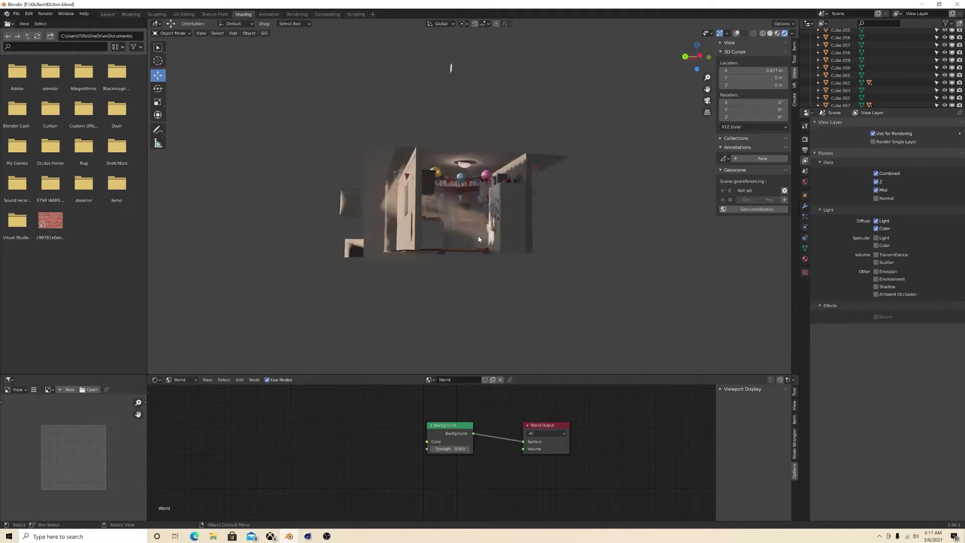
scroll(543, 257, "up", 8)
middle_click_drag(523, 172, 394, 265)
scroll(531, 164, "up", 7)
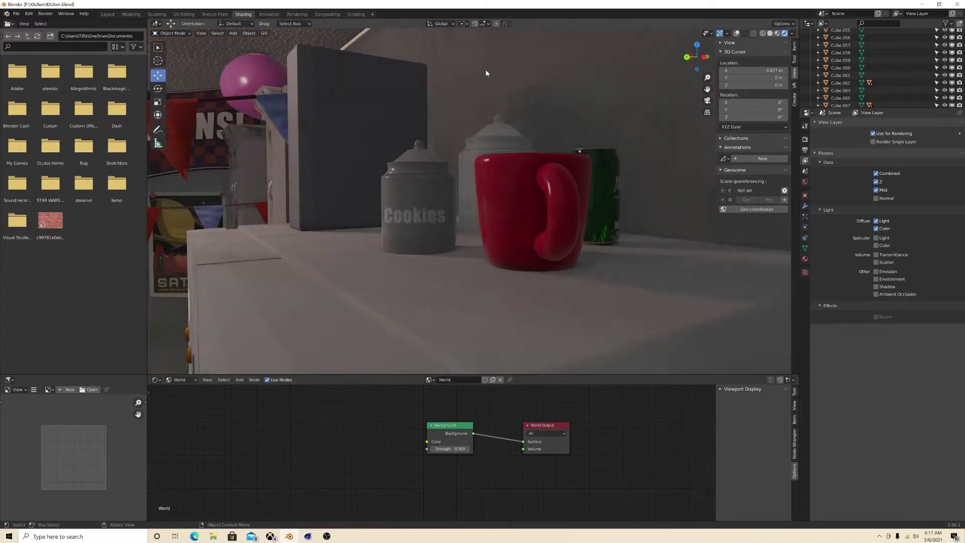
middle_click_drag(566, 159, 438, 266, "shift")
scroll(383, 281, "down", 7)
scroll(438, 267, "up", 4)
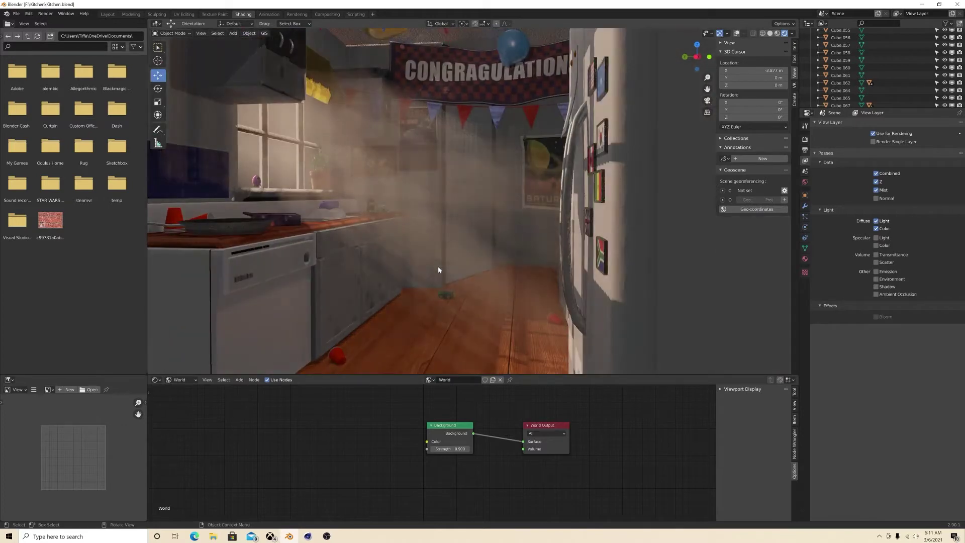
scroll(444, 274, "down", 8)
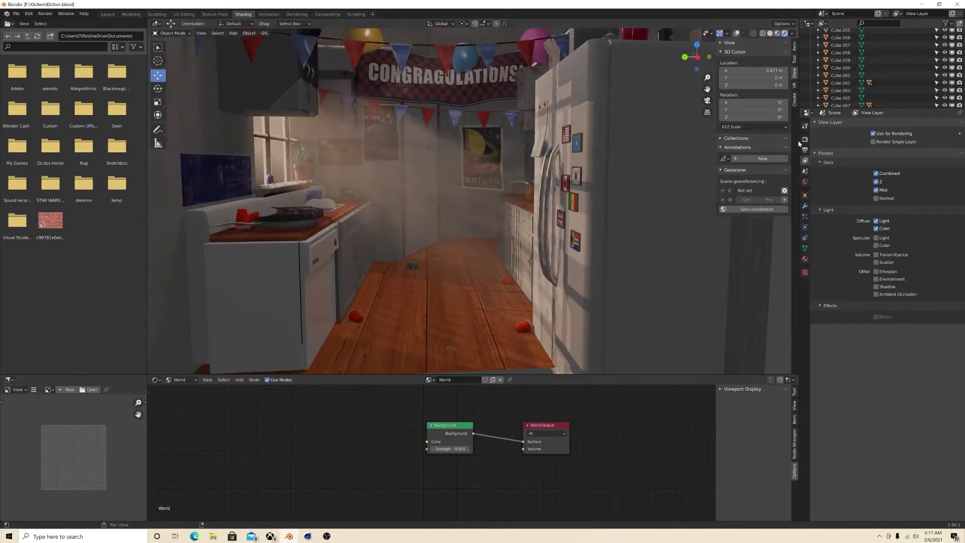
Display the Eevee render settings, including volumetrics and shadows, alongside an overall view of the kitchen
left_click(804, 139)
scroll(457, 283, "down", 4)
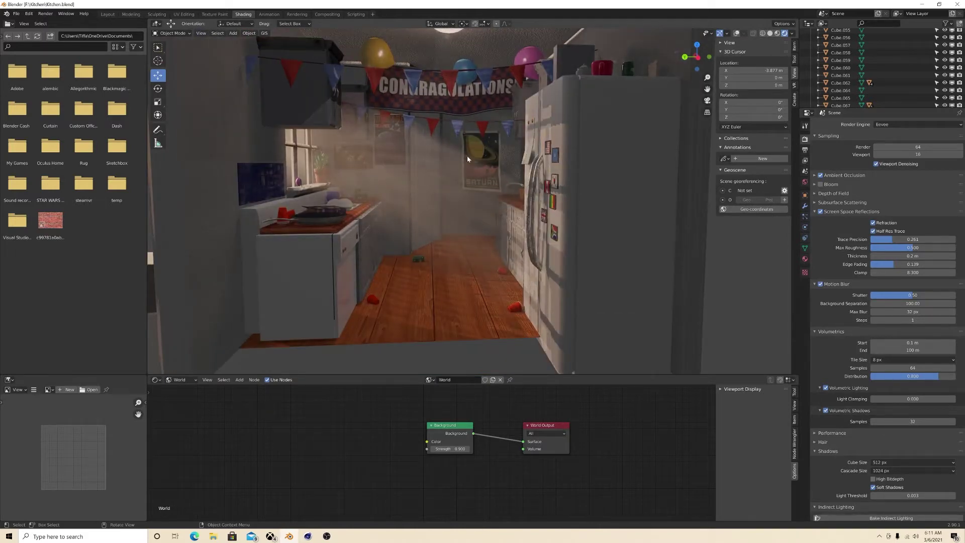
scroll(418, 205, "down", 4)
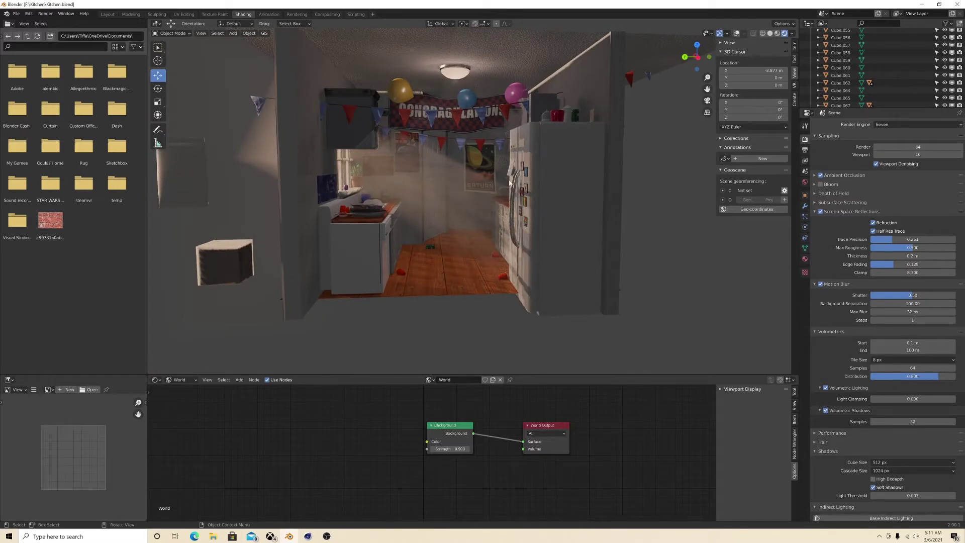
scroll(437, 192, "up", 3)
scroll(662, 232, "down", 5)
scroll(614, 220, "up", 2)
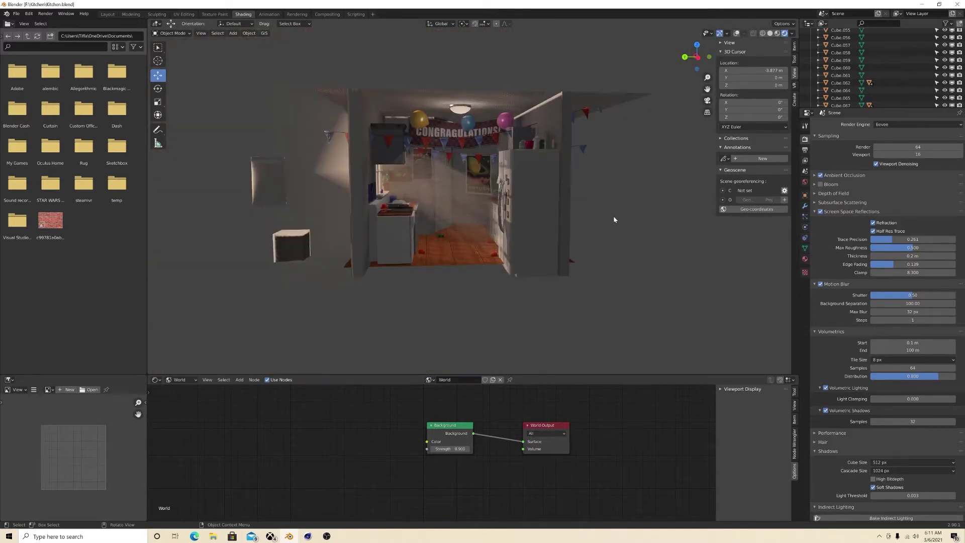
Switch the shader editor to object materials and examine the kitchen window from outside and the light it casts inside
left_click(178, 380)
left_click(176, 385)
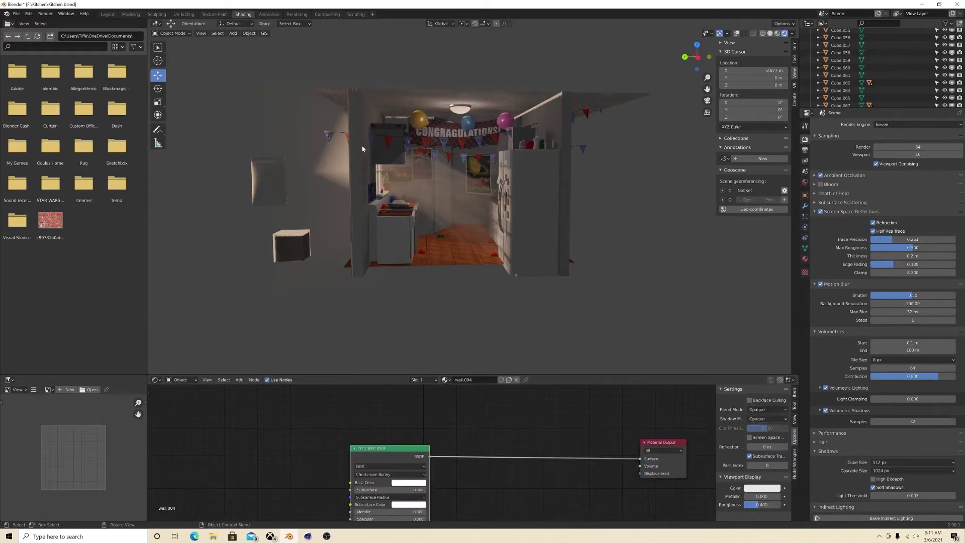
scroll(336, 181, "up", 1)
middle_click_drag(336, 181, 452, 161)
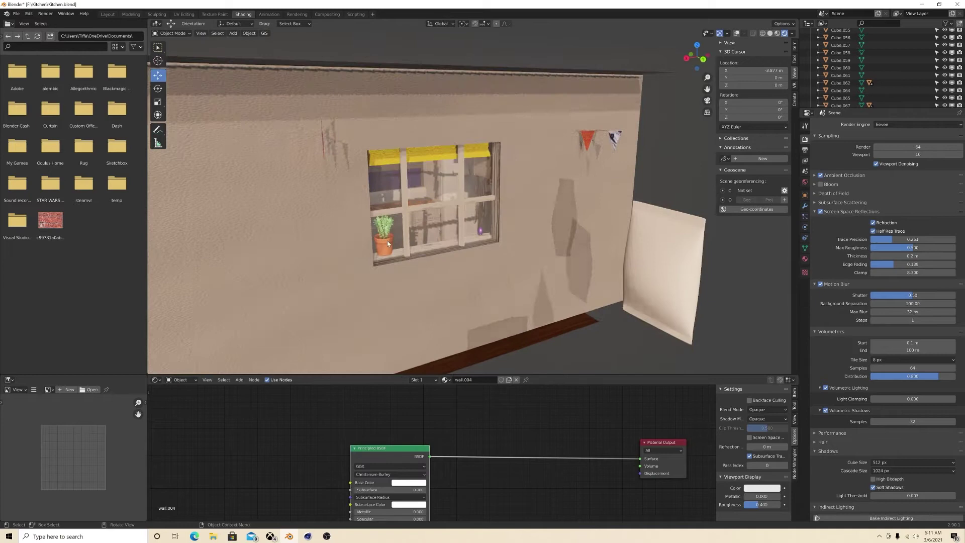
scroll(387, 244, "up", 8)
middle_click_drag(387, 244, 593, 244)
scroll(588, 251, "up", 6)
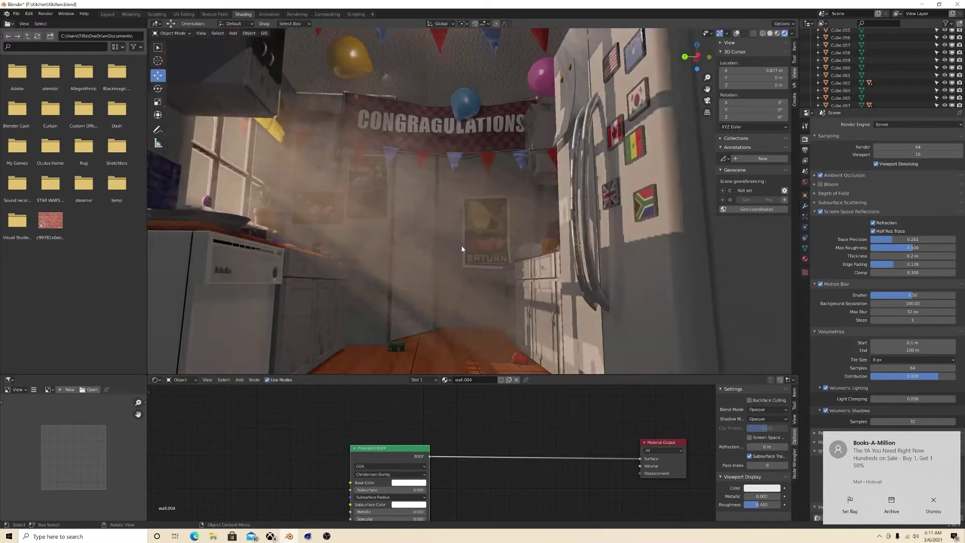
middle_click_drag(462, 249, 477, 82)
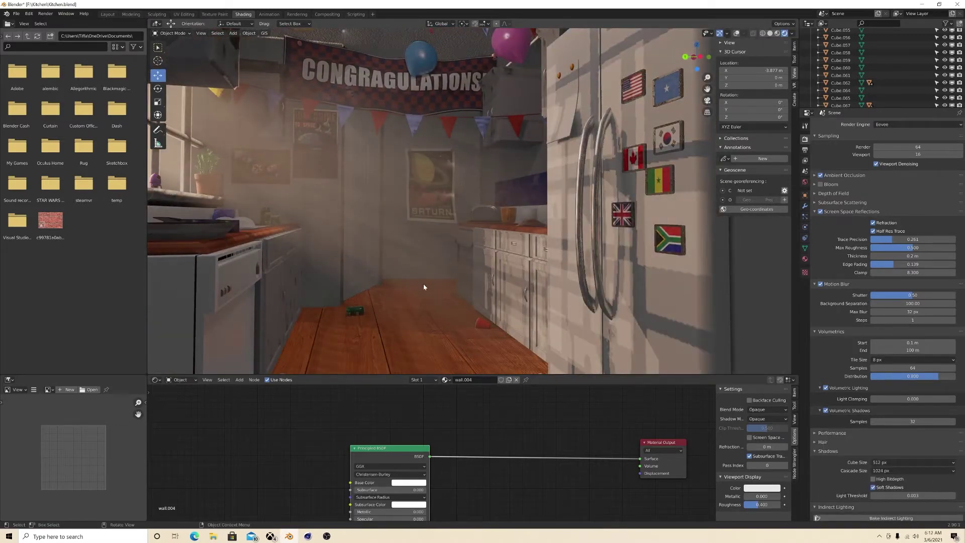
scroll(423, 287, "down", 4)
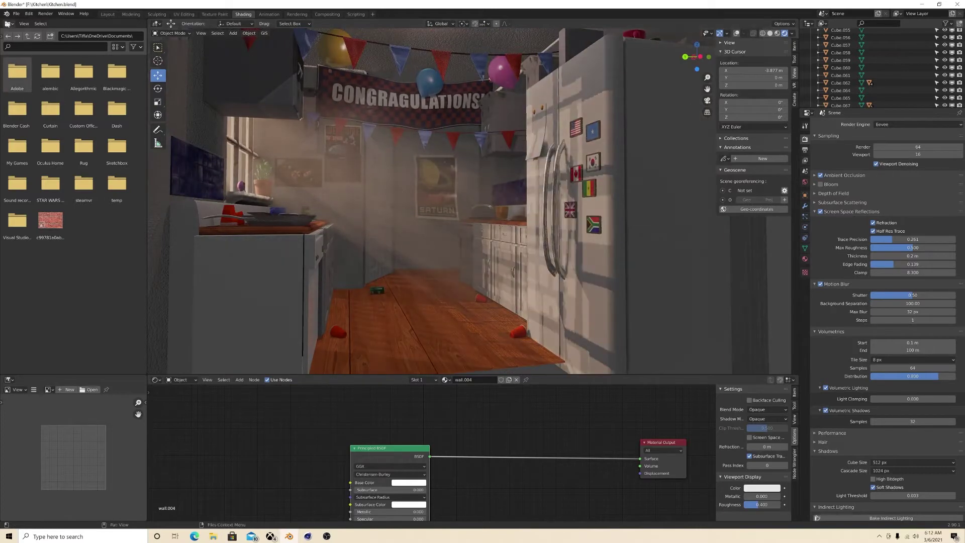
Save the kitchen file and start a new General file
left_click(16, 14)
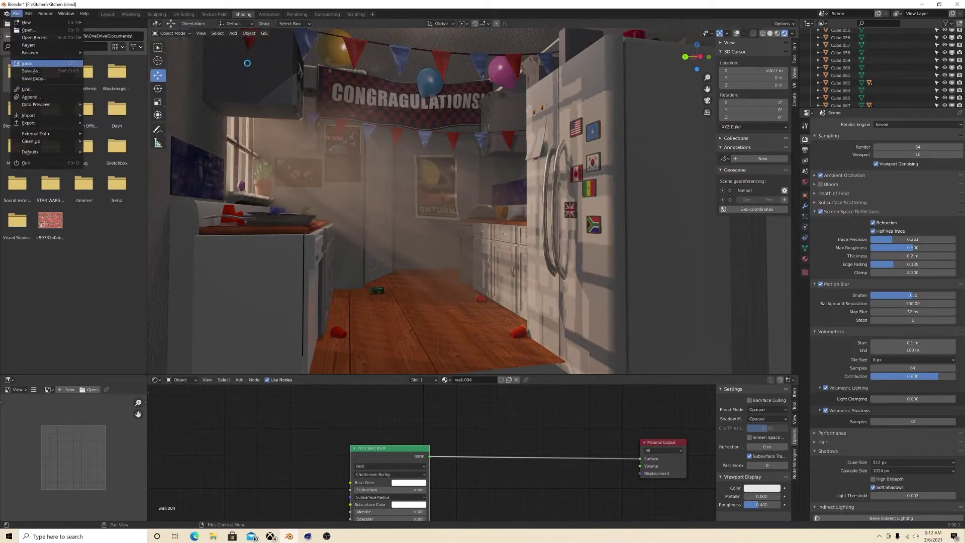
left_click(21, 13)
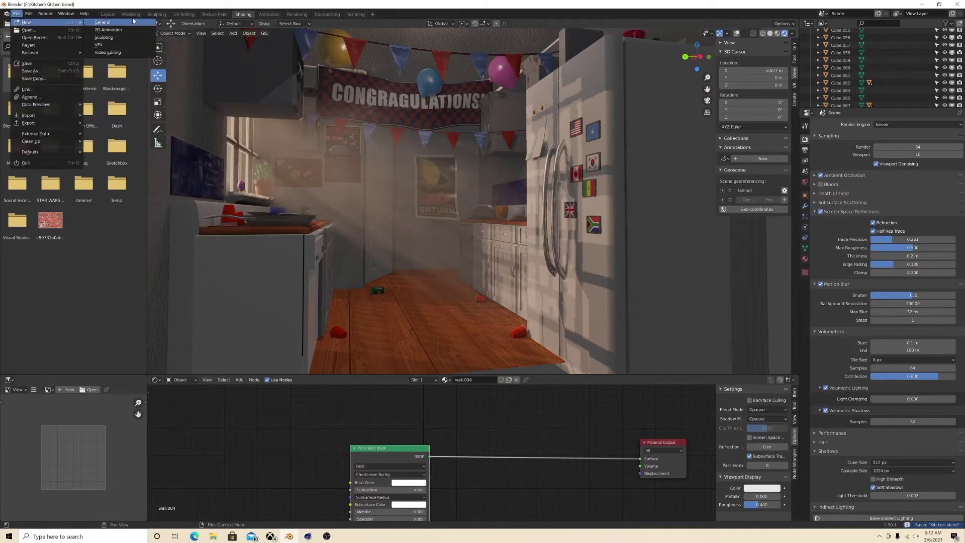
left_click(132, 24)
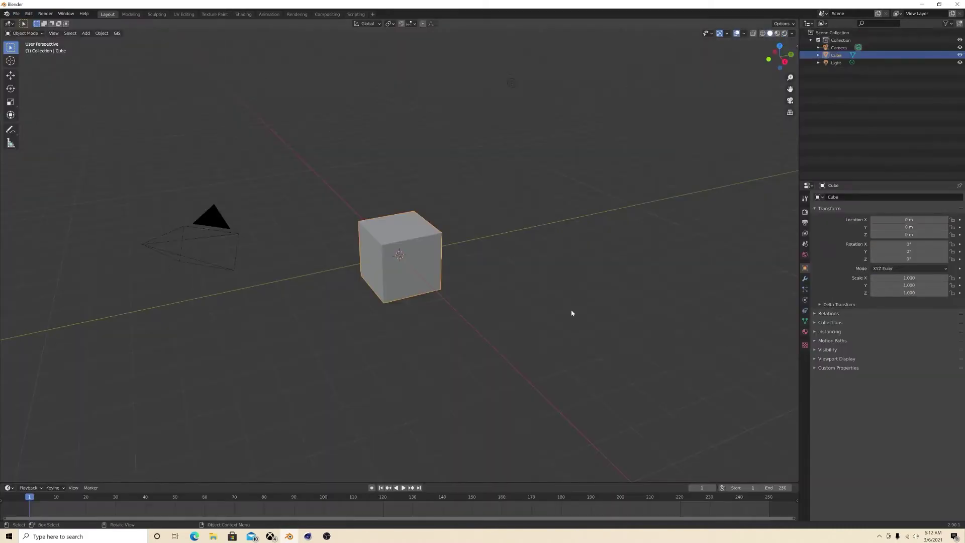
Delete the default cube
key("Delete")
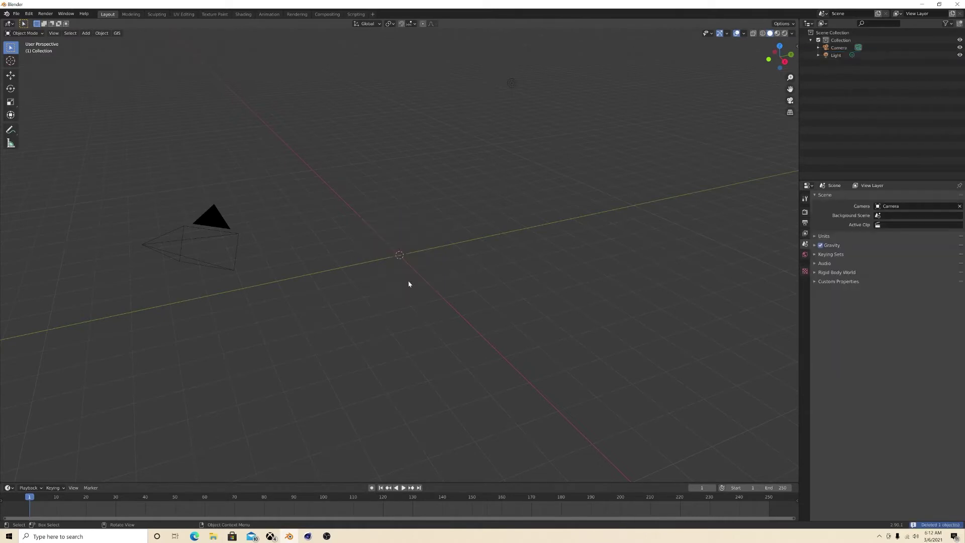
key("shift+a")
mouse_move(400, 270)
left_click(435, 282)
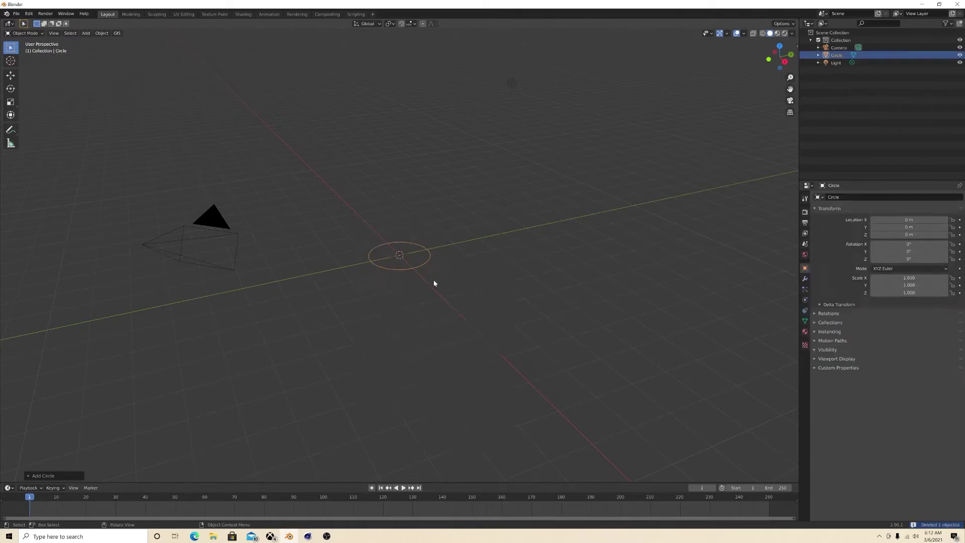
key("Delete")
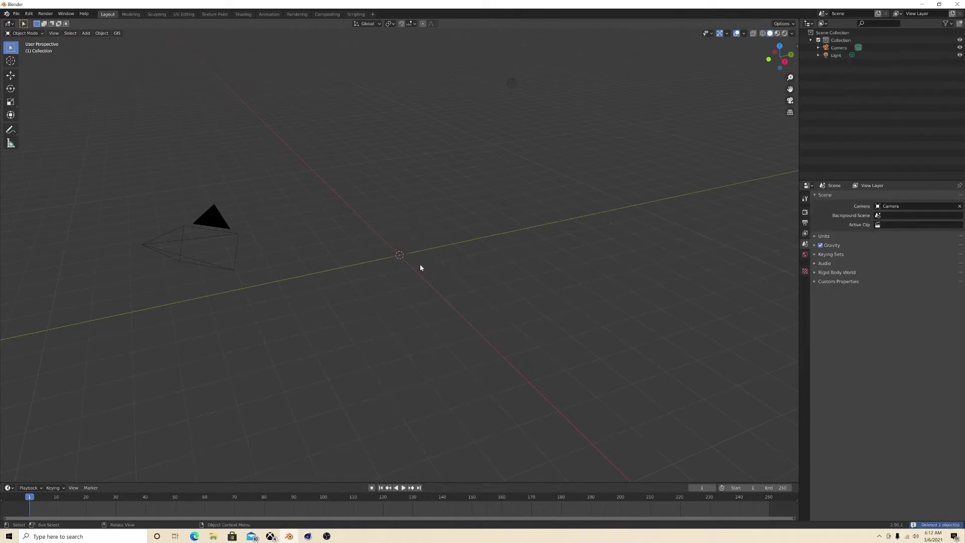
Add a cube shaped into a thin wall, scaled about 0.133 × 19.19 × 4.606, standing at about X -9.27 m, Z 4.08 m
key("shift+a")
key("shift+a")
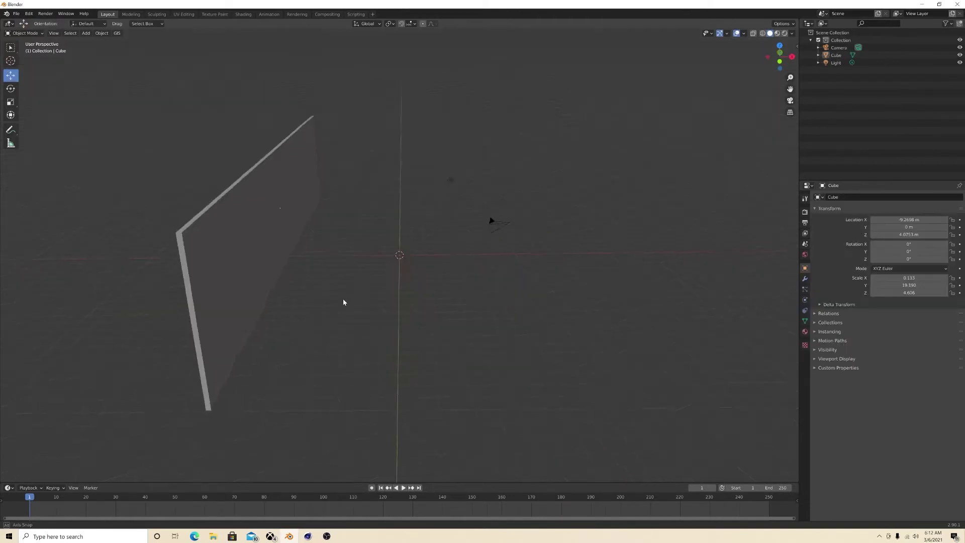
middle_click_drag(344, 300, 271, 278)
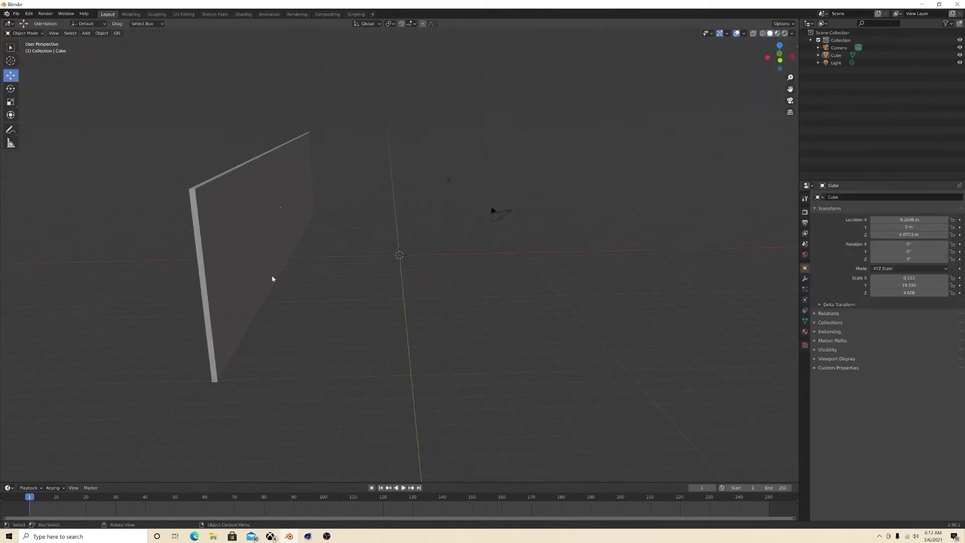
left_click(265, 258)
left_click(351, 333)
Add a second cube, scale it to about 2.864 and move it along X to about -10.98 m so it intersects the wall
key("shift+a")
mouse_move(339, 325)
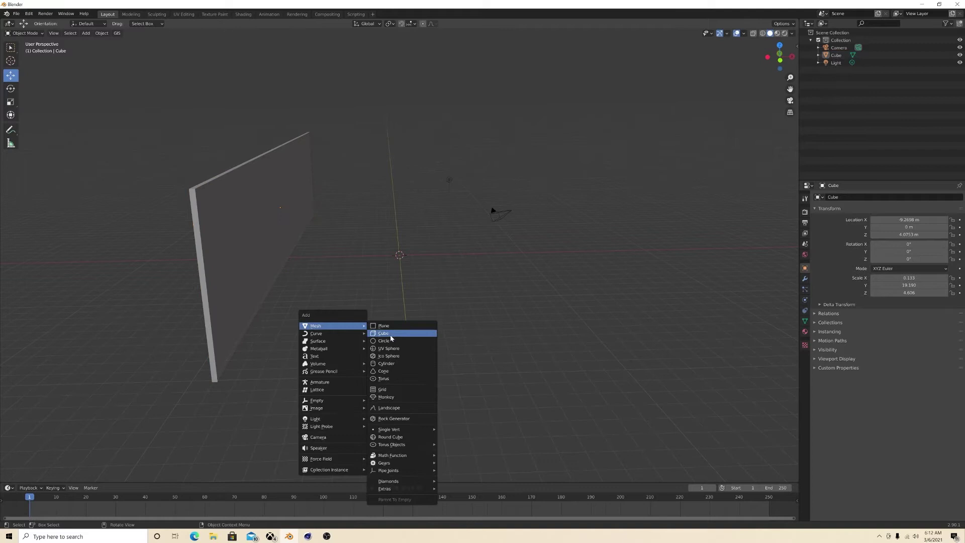
left_click(390, 333)
key("s")
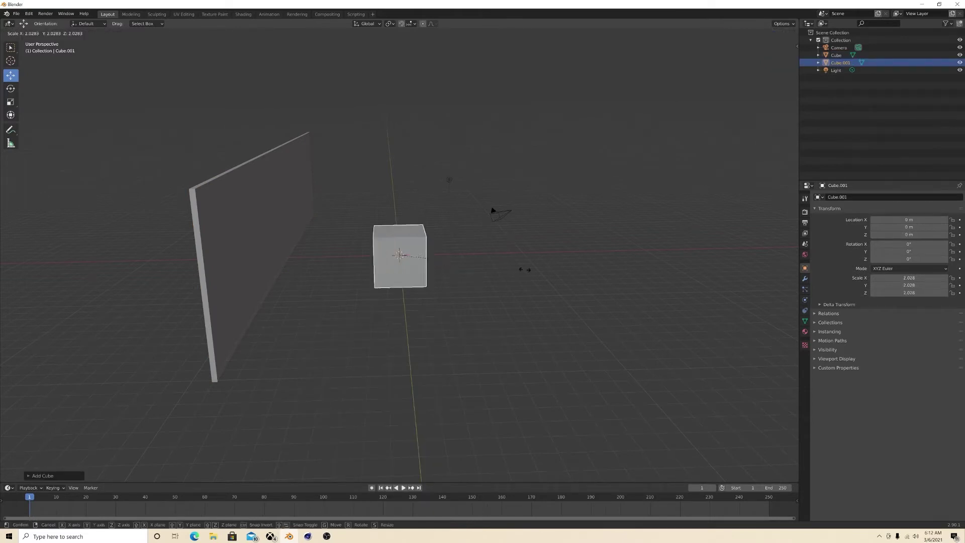
left_click(448, 254)
key("g")
key("x")
left_click(274, 247)
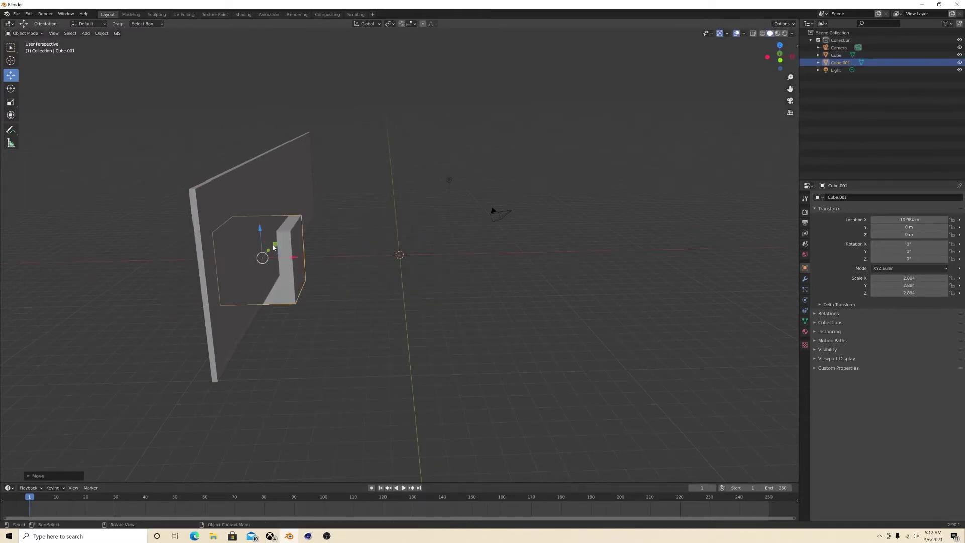
Raise the cutter cube to about Z 4.47 m, resize it to about 2.014, and position it along Y and X to pass through the wall
left_click_drag(260, 206, 260, 174)
left_click(282, 222)
left_click(266, 219)
middle_click_drag(309, 209, 306, 242)
key("s")
left_click(413, 207)
left_click_drag(286, 154, 220, 124)
key("s")
left_click(327, 162)
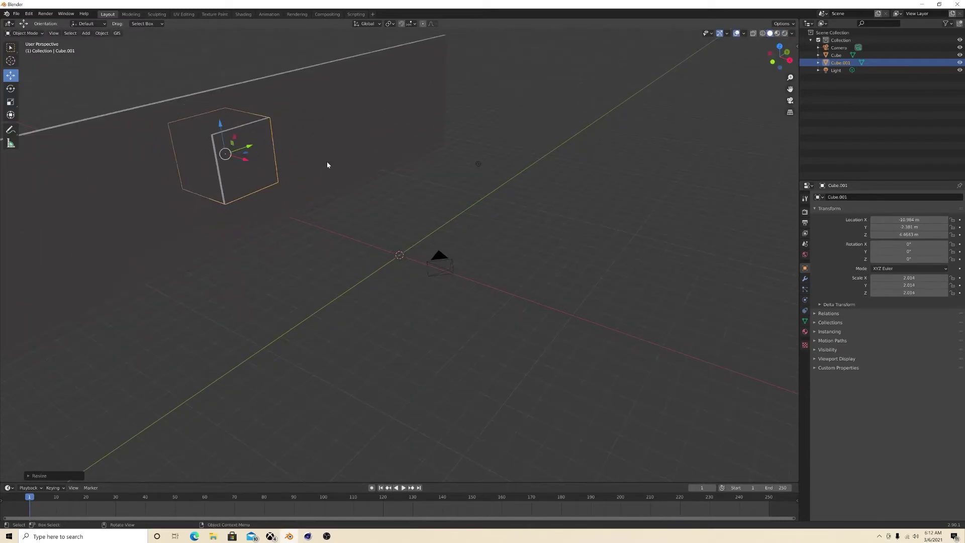
left_click_drag(248, 164, 265, 169)
Cut a window opening through the wall with a Boolean modifier using the cube, and delete the cutter cube
left_click(386, 156)
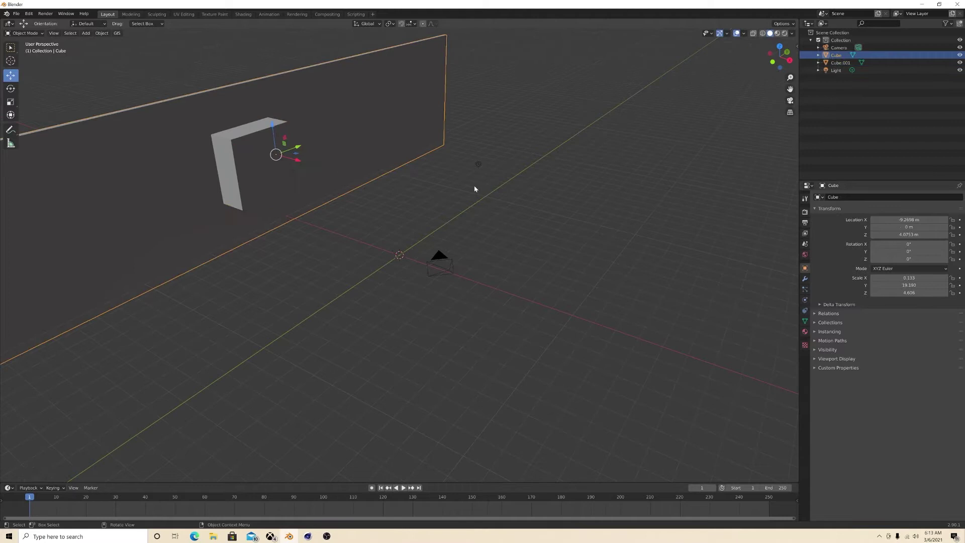
left_click(805, 278)
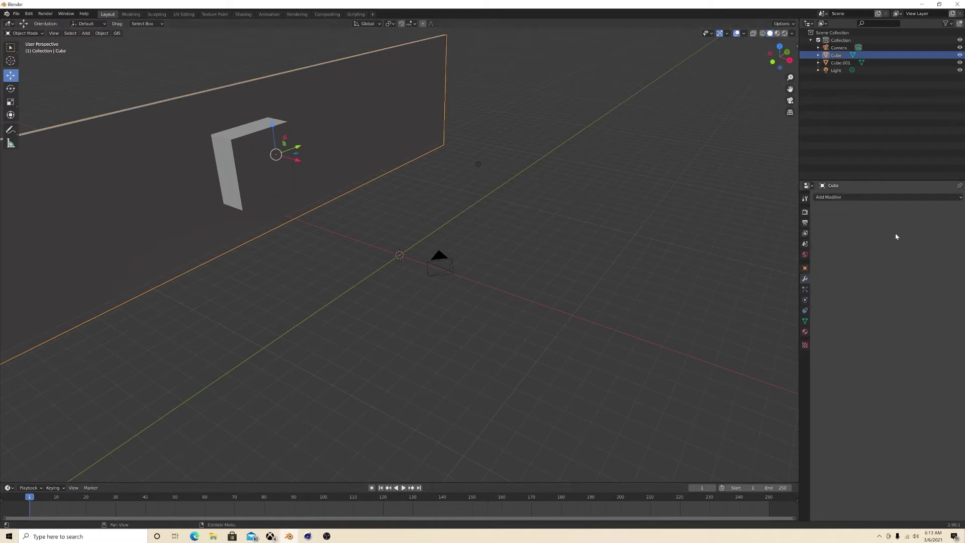
left_click(895, 198)
left_click(811, 230)
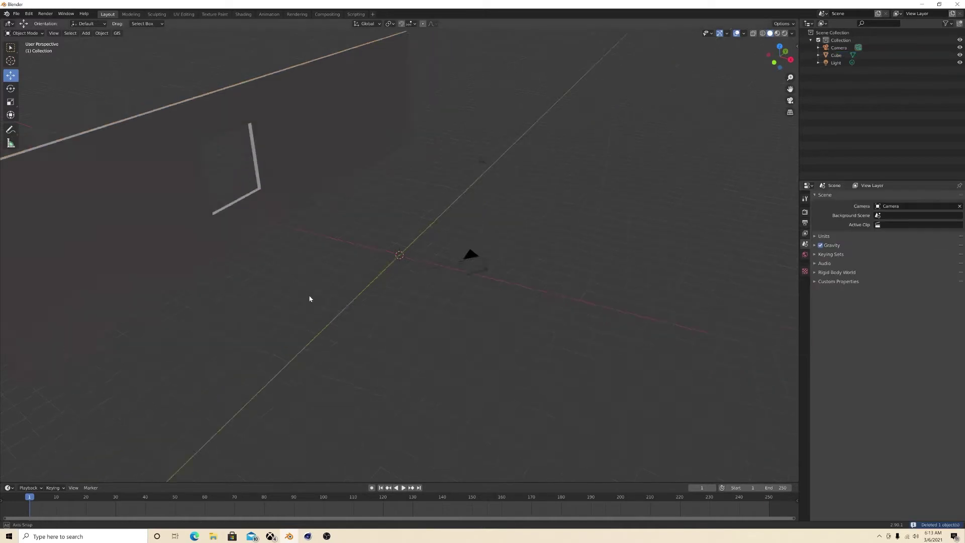
Add a new cube at the world origin
middle_click_drag(310, 297, 295, 288)
key("shift+a")
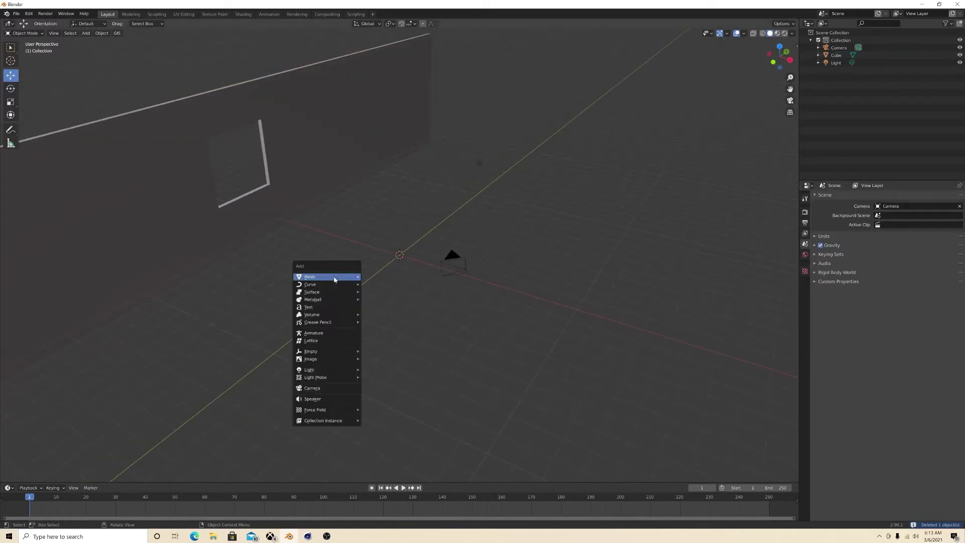
mouse_move(334, 277)
left_click(401, 286)
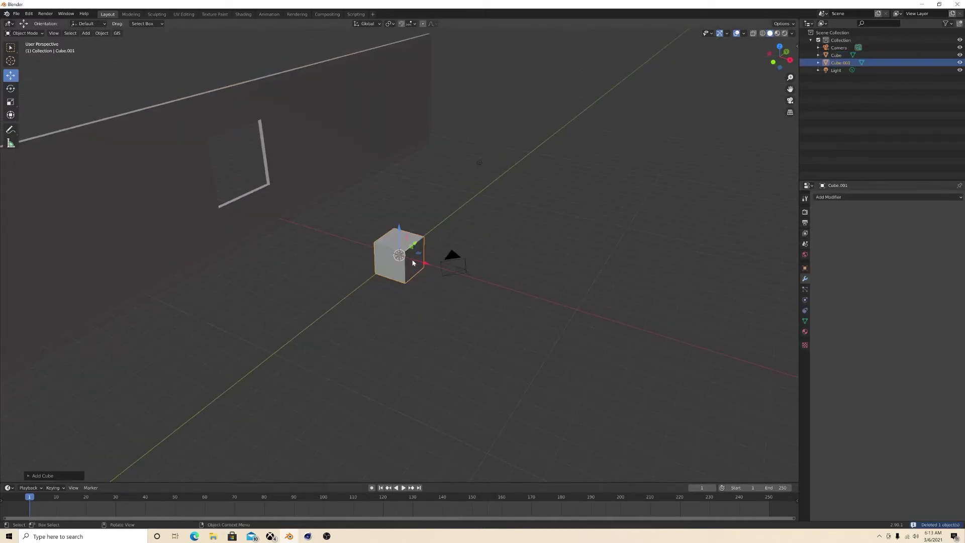
Shrink the new cube uniformly and rescale it along Z to shape a thin bar for the window
key("s")
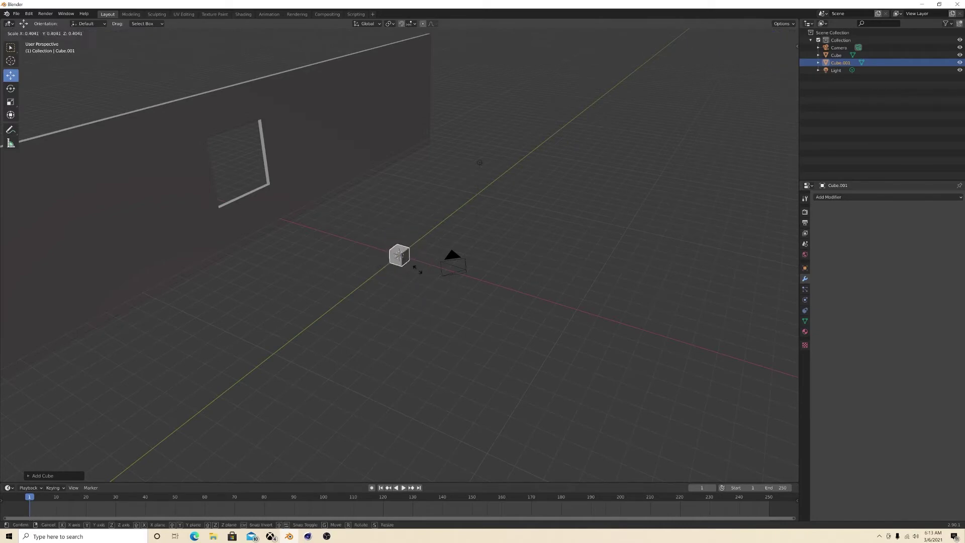
right_click(417, 269)
key("s")
left_click(419, 264)
key("s")
key("z")
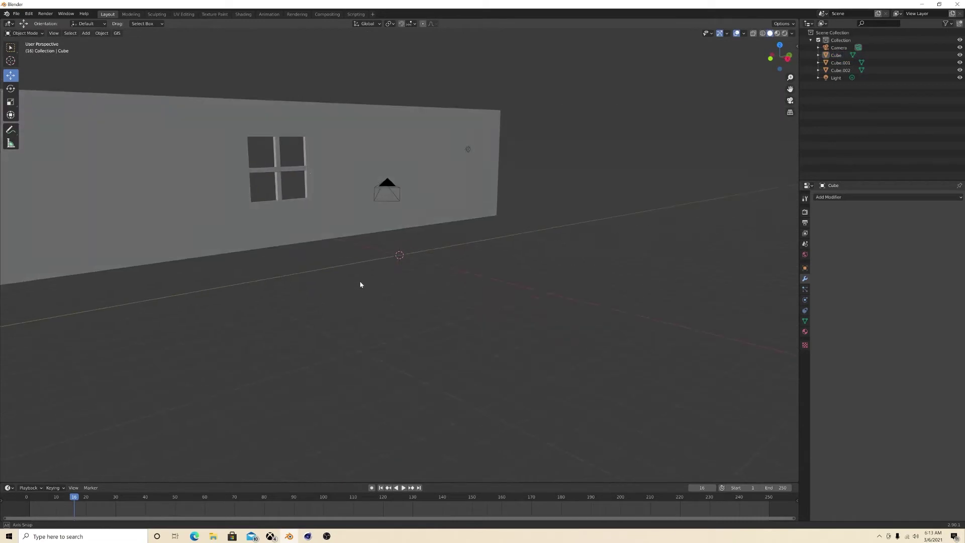
Extrude the top edge of the window wall along X to form a flat ceiling
middle_click_drag(360, 284, 351, 284)
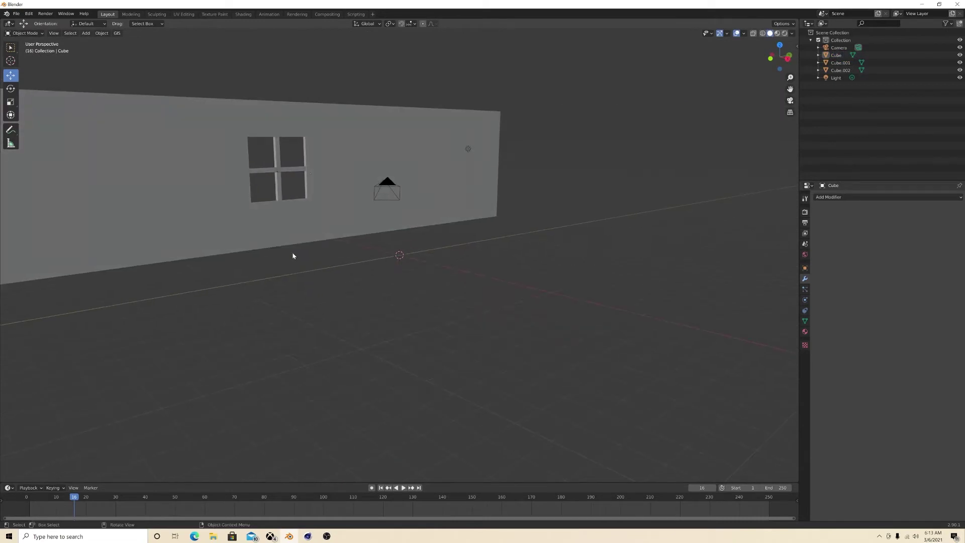
left_click(266, 225)
key("Tab")
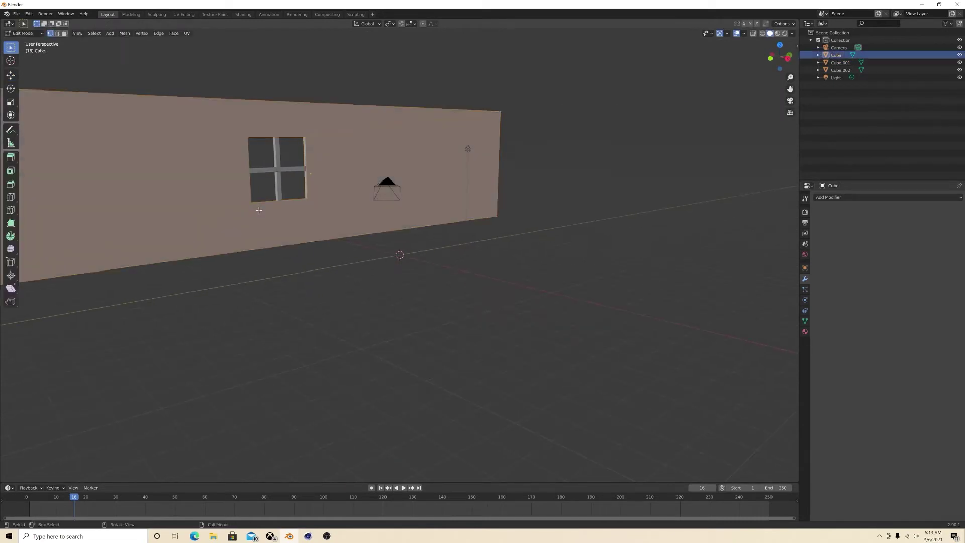
key("alt+a")
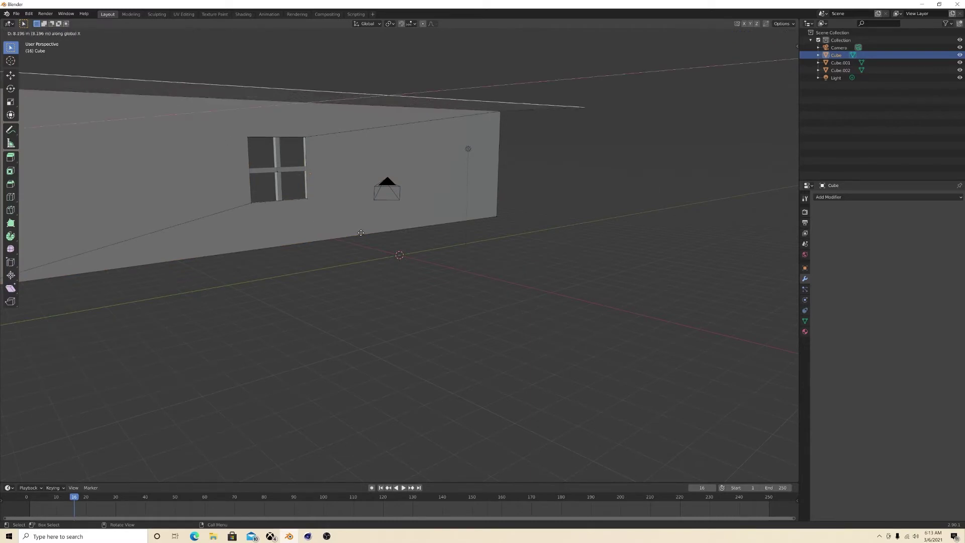
left_click(511, 274)
key("alt+a")
middle_click_drag(304, 282, 350, 279)
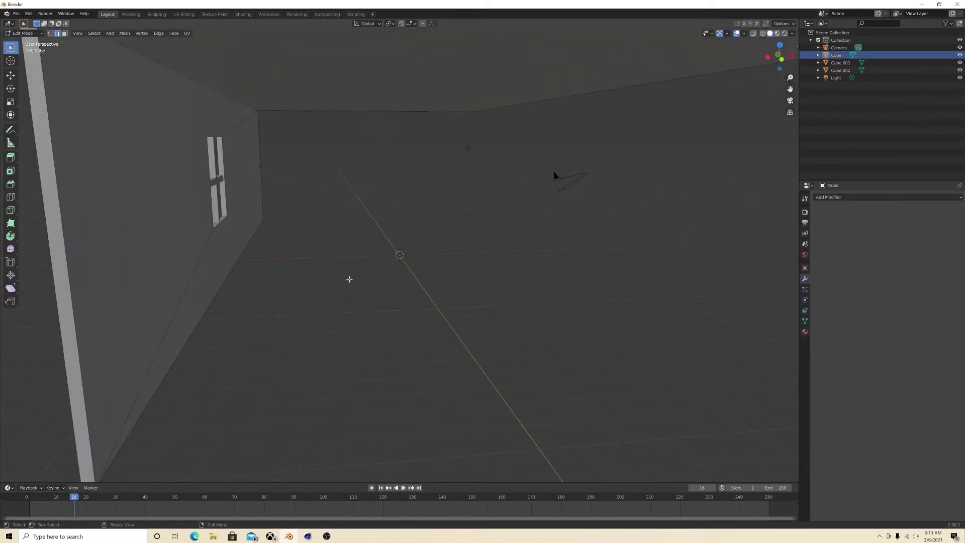
scroll(349, 279, "down", 4)
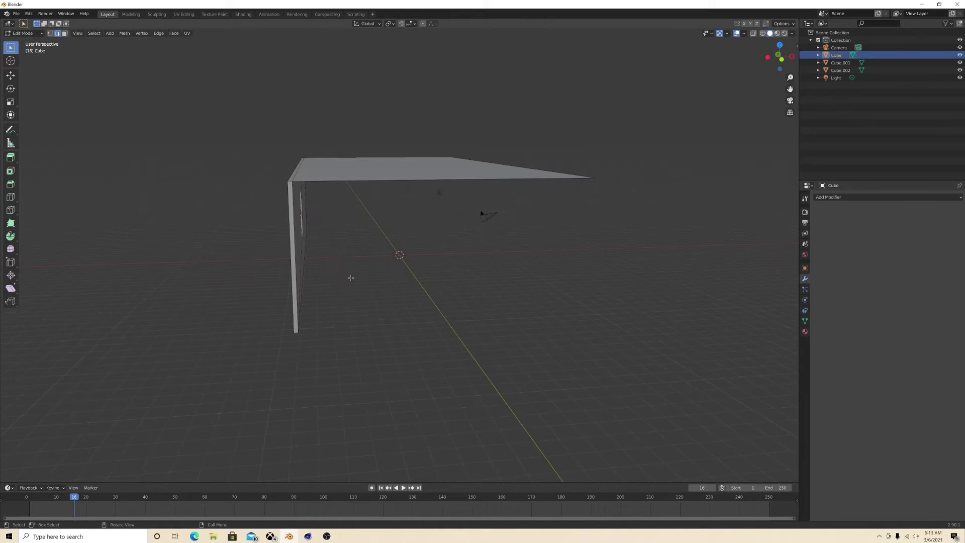
key("shift+a")
left_click(391, 300)
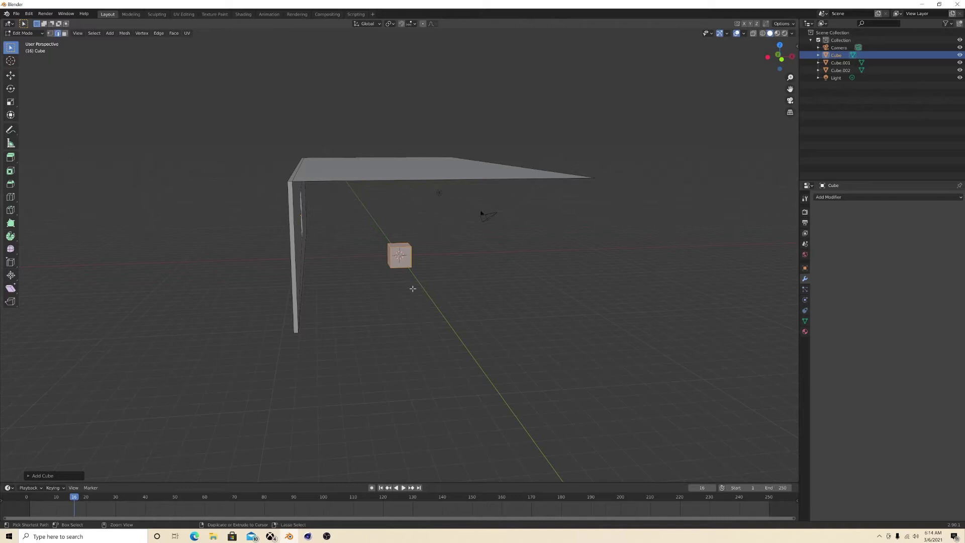
Add a separate cube object around the wall and ceiling, scaled to about X 20.5, Y 24.3 and Z 18.2
key("Tab")
key("shift+a")
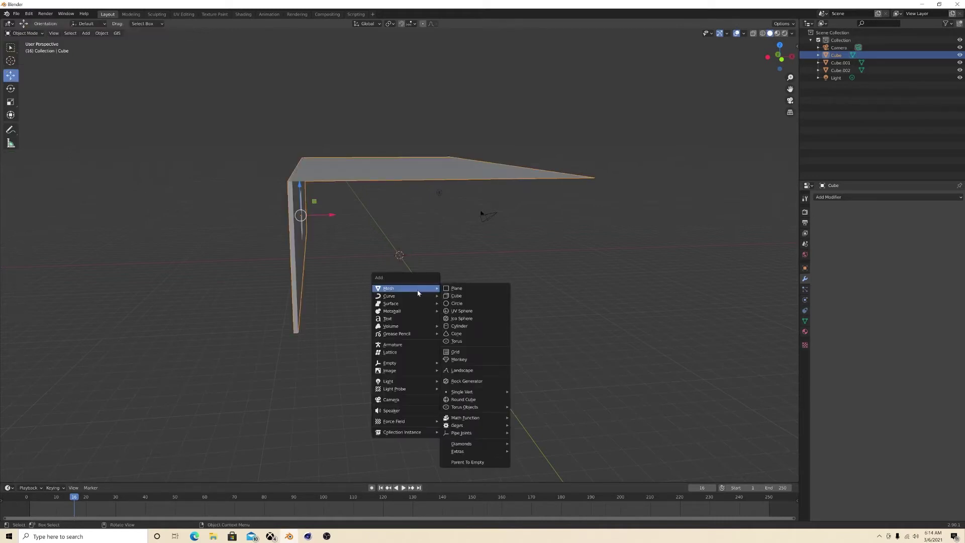
left_click(480, 298)
key("s")
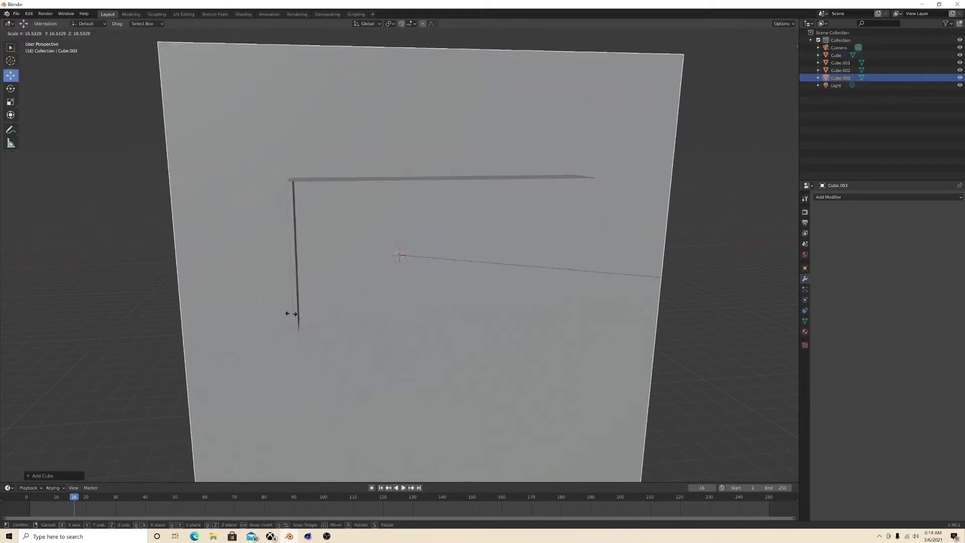
left_click(505, 322)
scroll(505, 322, "down", 3)
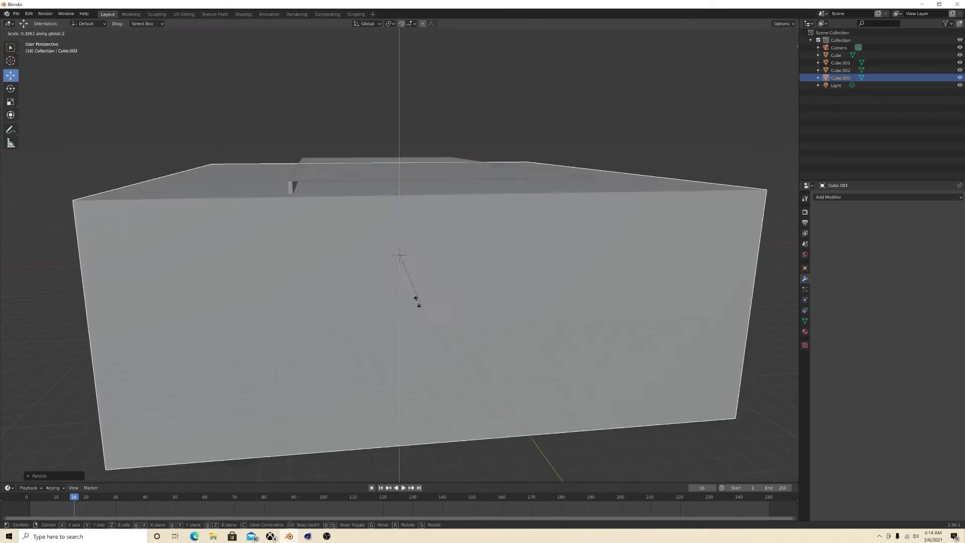
mouse_move(575, 315)
middle_mouse_down()
mouse_move(631, 332)
mouse_move(591, 320)
middle_mouse_up()
key("y")
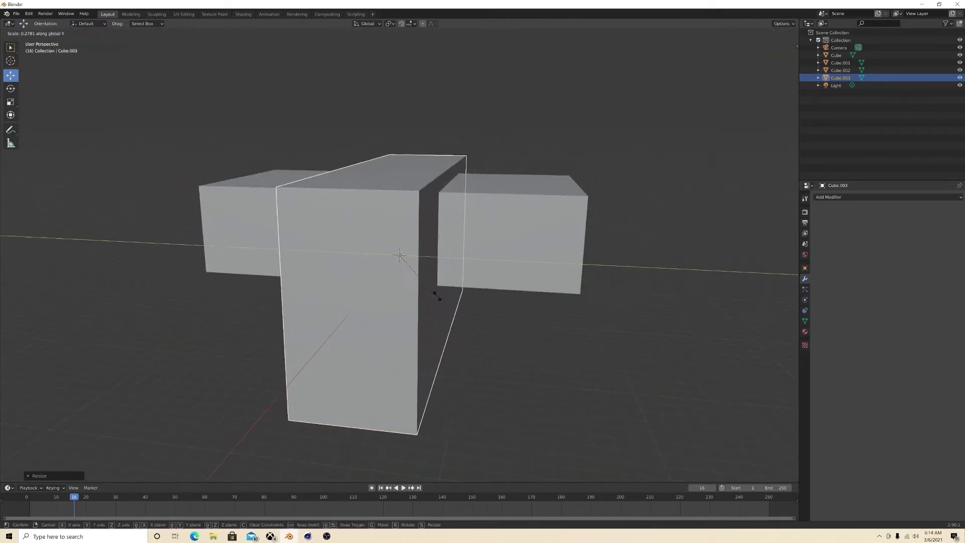
left_click(616, 317)
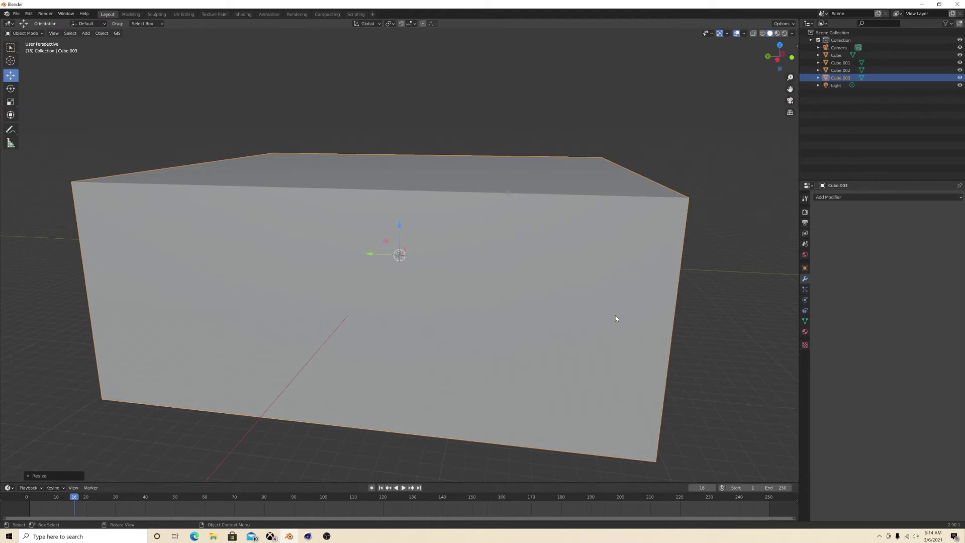
Set the large enclosing cube's viewport display to Bounds
key("w")
left_click(860, 297)
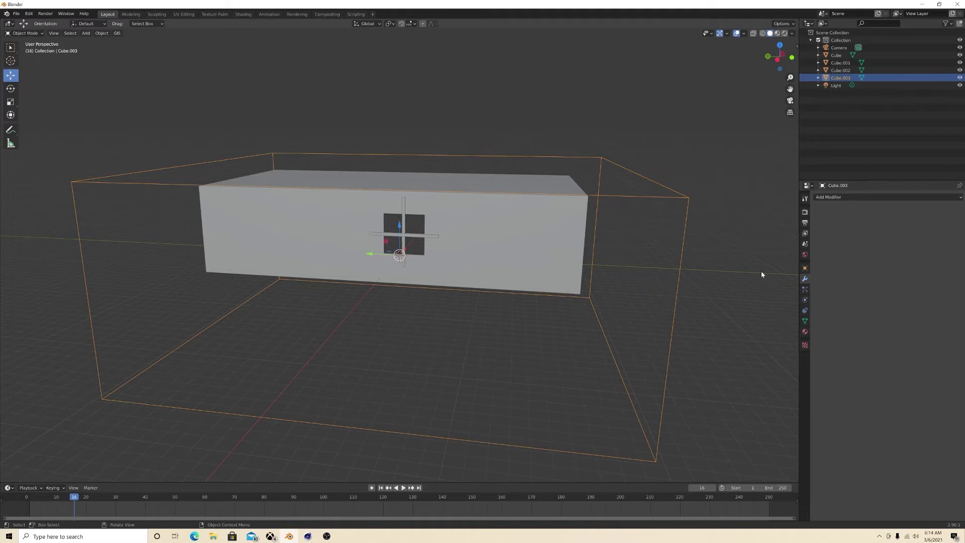
Examine the enclosing cube's object properties down to its Viewport Display settings
left_click(804, 270)
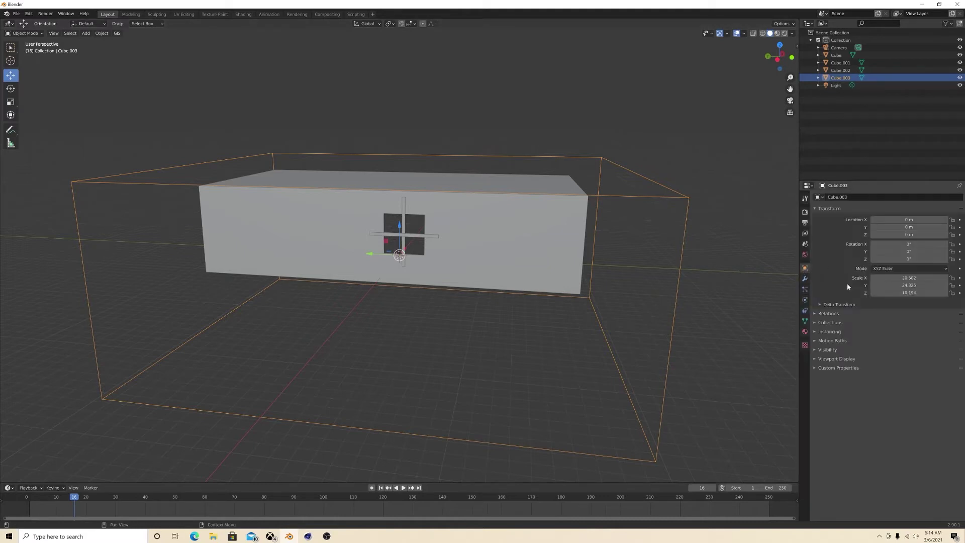
left_click(833, 359)
left_click(830, 349)
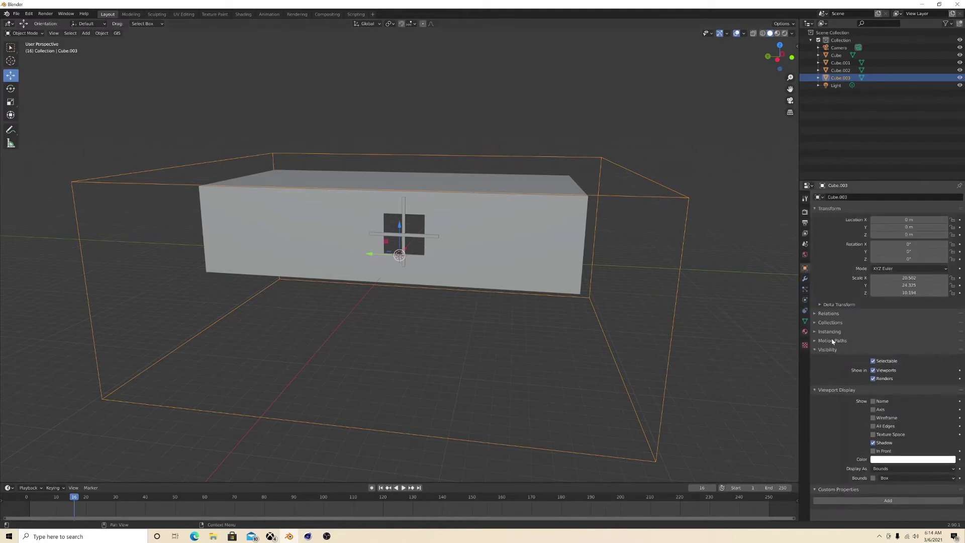
left_click(832, 340)
left_click(832, 331)
left_click(830, 322)
left_click(828, 313)
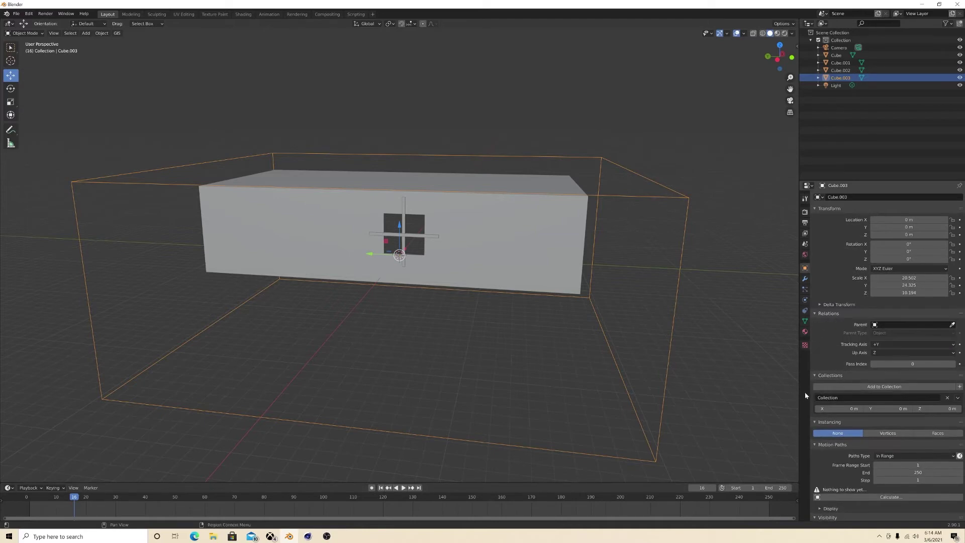
scroll(871, 476, "down", 6)
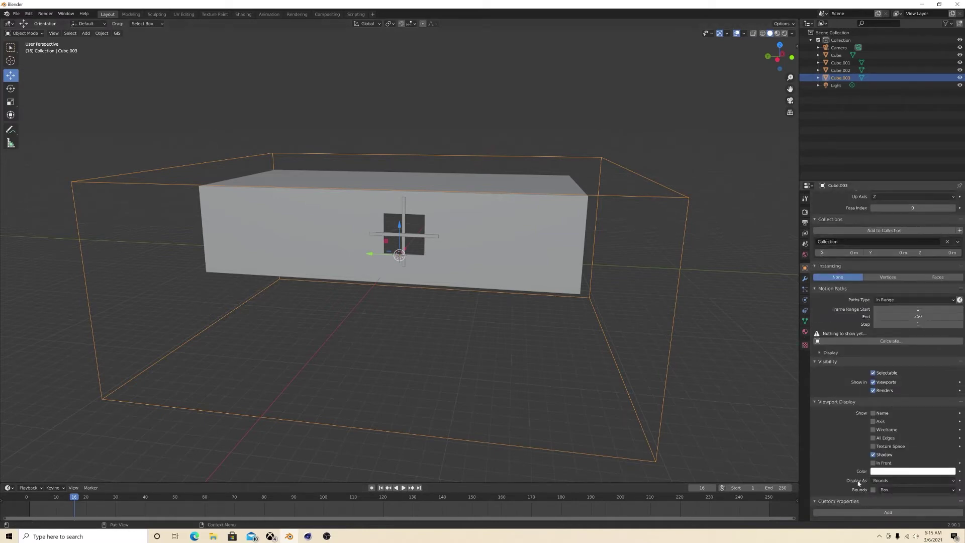
Switch the enclosing cube's Display As setting to Solid and return it to Bounds
left_click(885, 480)
left_click(889, 462)
left_click(888, 480)
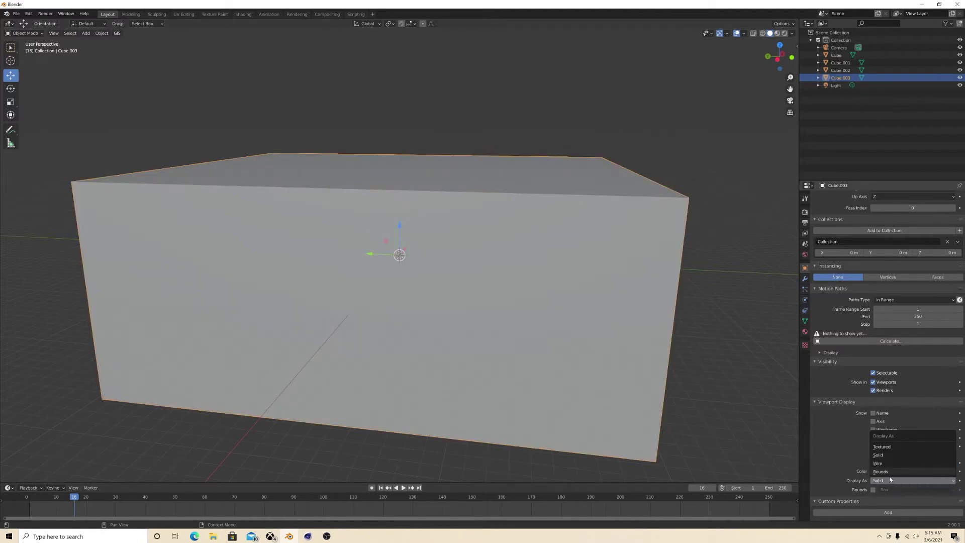
left_click(893, 464)
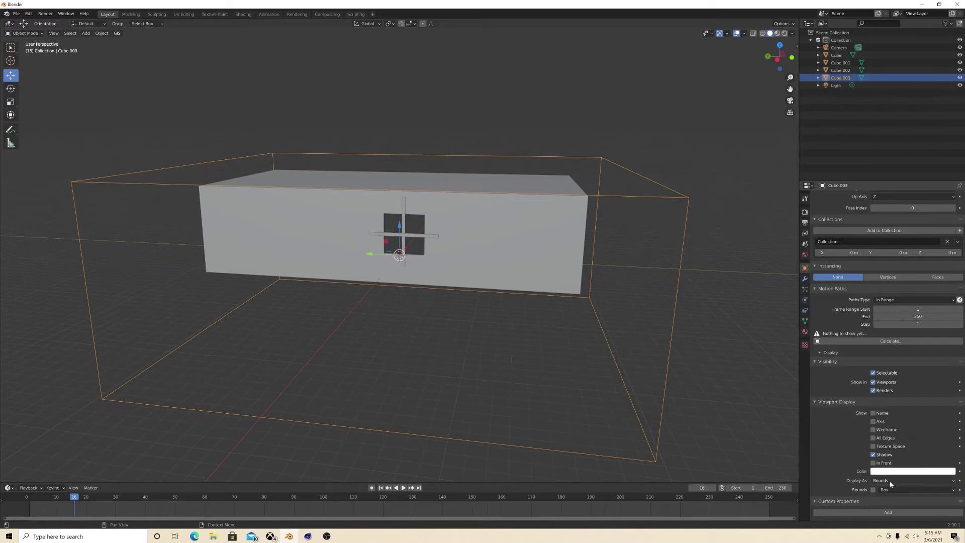
left_click(880, 480)
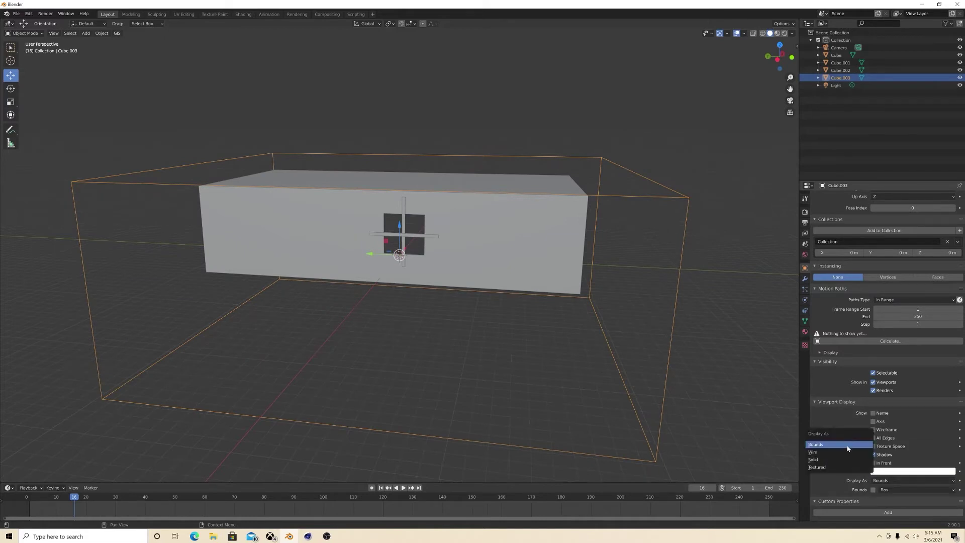
left_click(848, 445)
Raise the enclosing cube about 6.3 m along Z and reduce its height to fit more closely around the wall and ceiling
left_click(689, 403)
middle_click_drag(689, 403, 490, 288)
left_click(552, 280)
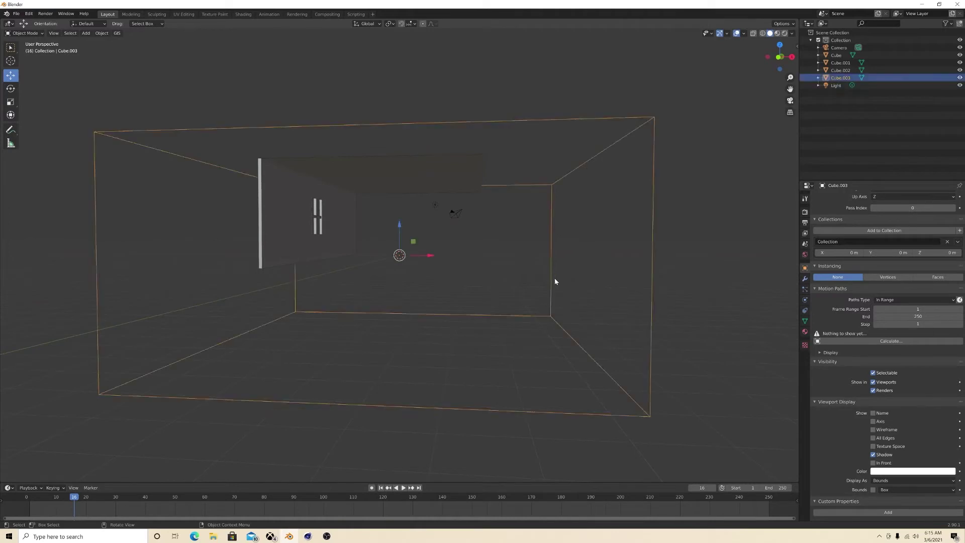
left_click(554, 279)
left_click(550, 279)
key("s")
key("z")
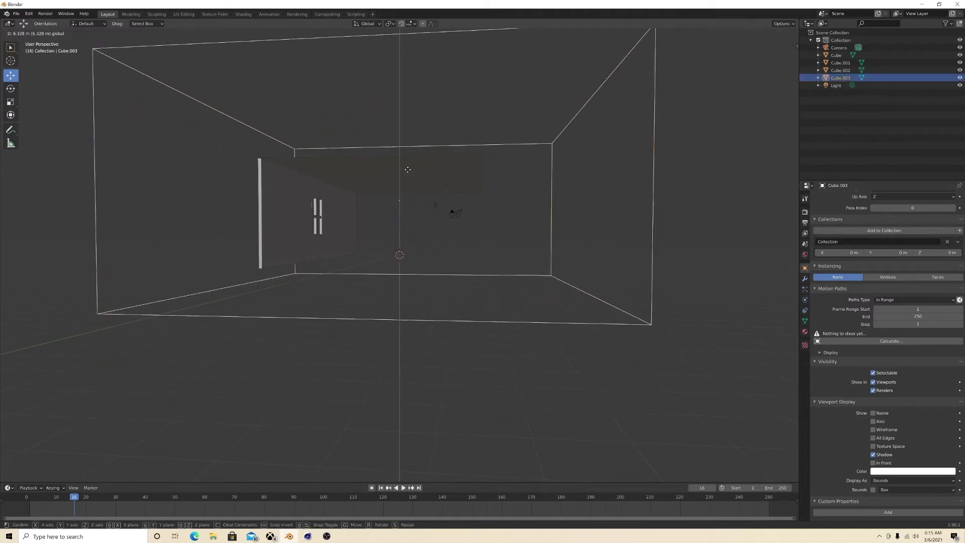
key("Escape")
key("s")
key("z")
left_click(505, 269)
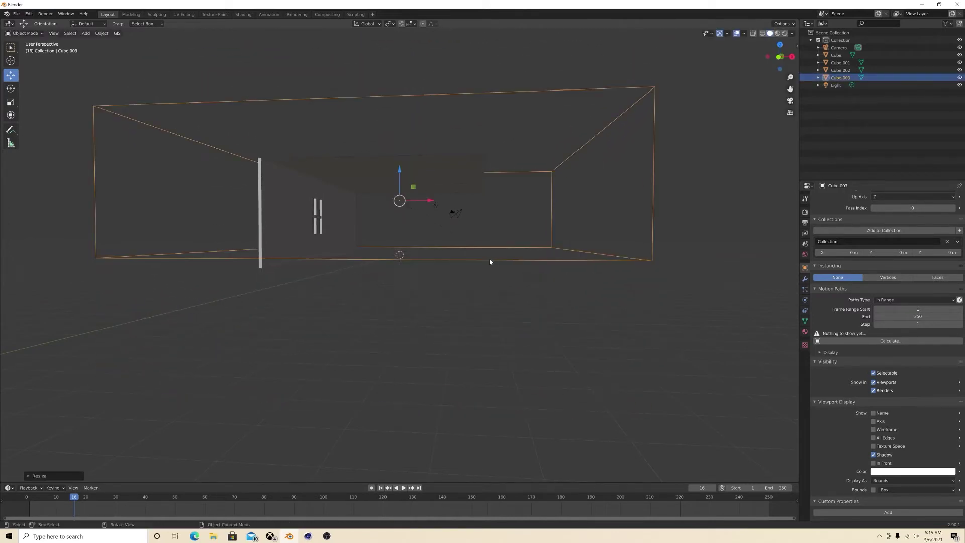
Add a Sun light and place it high above the ceiling, outside the window wall along X
middle_click_drag(491, 260, 470, 277)
left_click(392, 173)
middle_click_drag(392, 173, 313, 328)
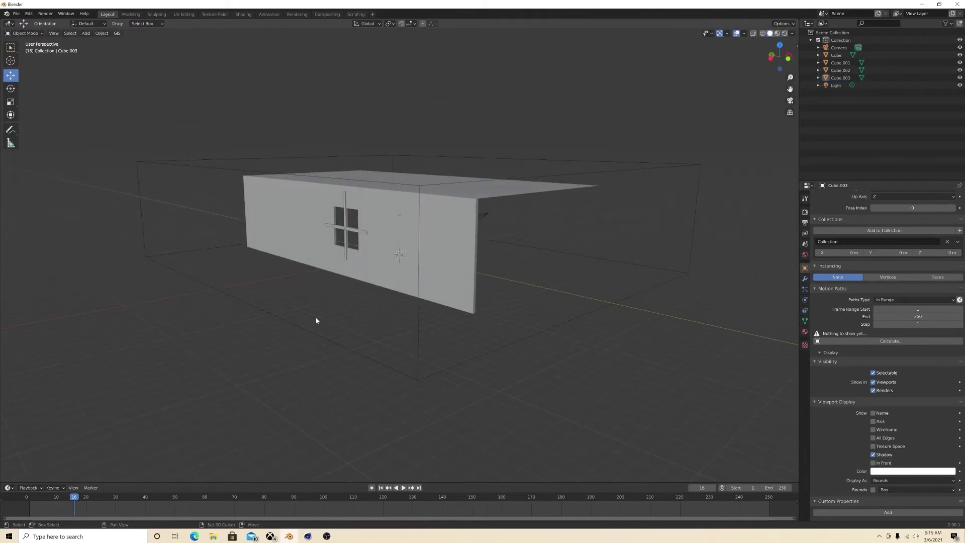
key("shift+a")
mouse_move(318, 315)
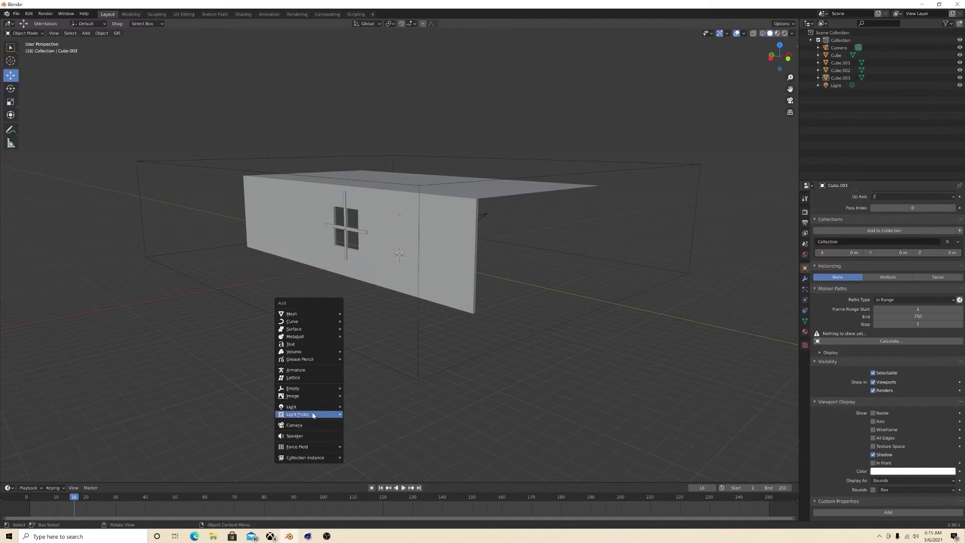
mouse_move(313, 406)
left_click(407, 415)
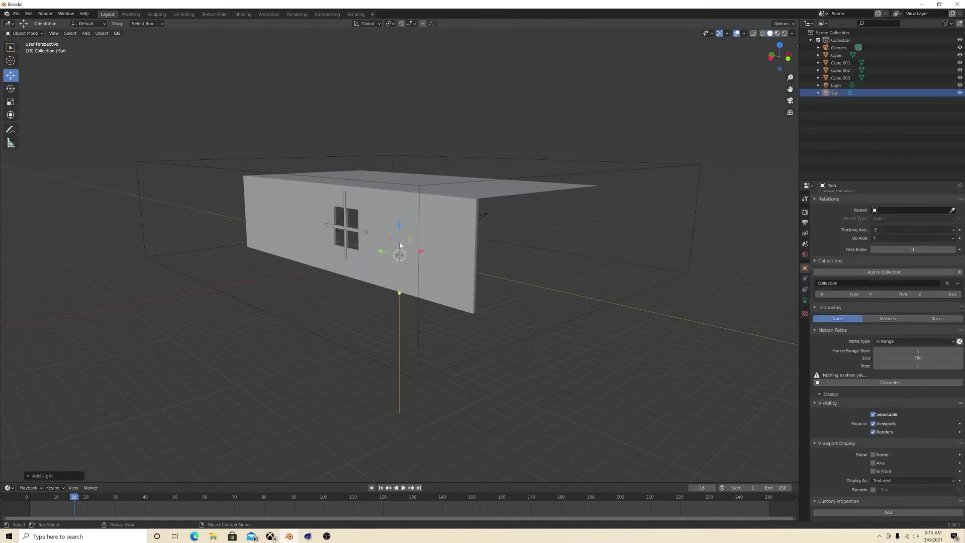
left_click_drag(400, 223, 405, 59)
middle_click_drag(436, 93, 420, 94)
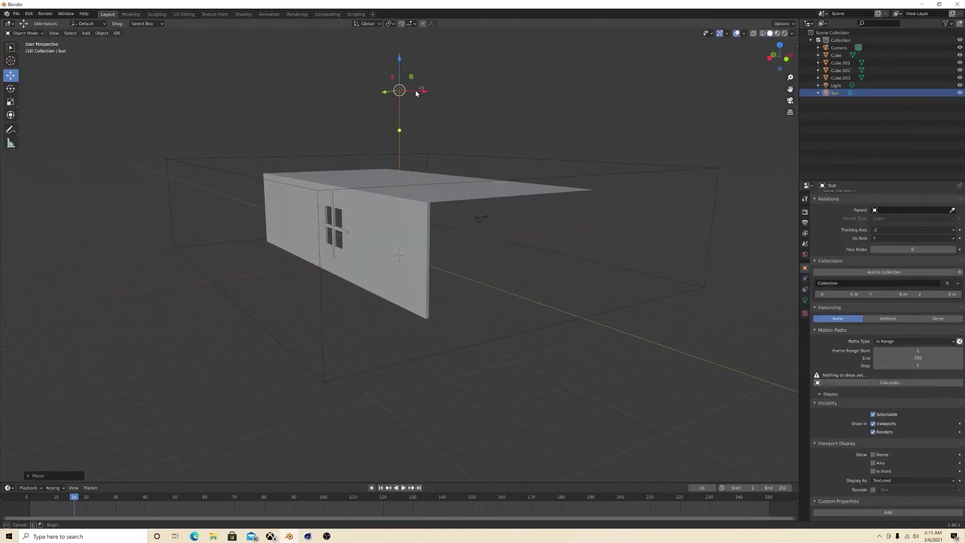
left_click_drag(413, 92, 220, 95)
Extrude the bottom edge of the window wall along X to form a floor beneath the ceiling
left_click(417, 297)
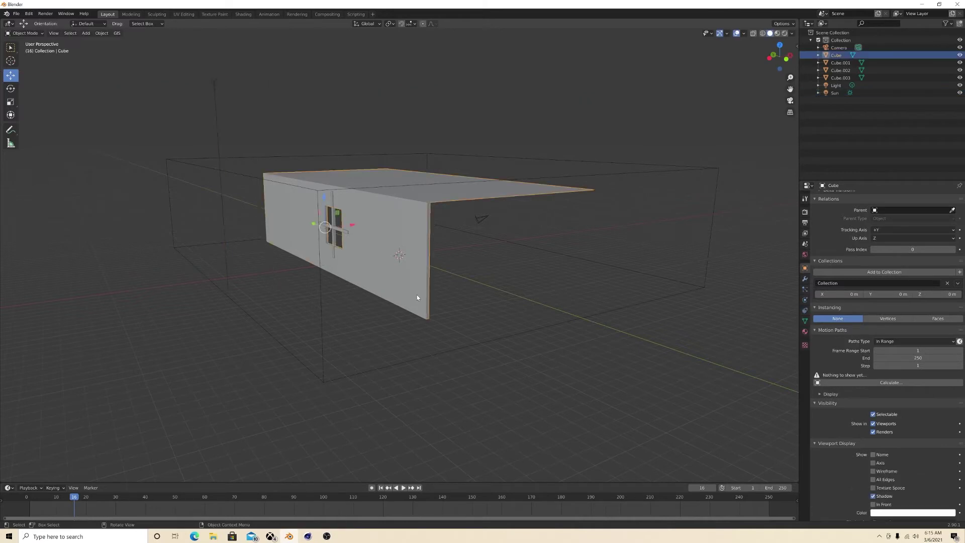
middle_click_drag(436, 295, 400, 293)
key("Tab")
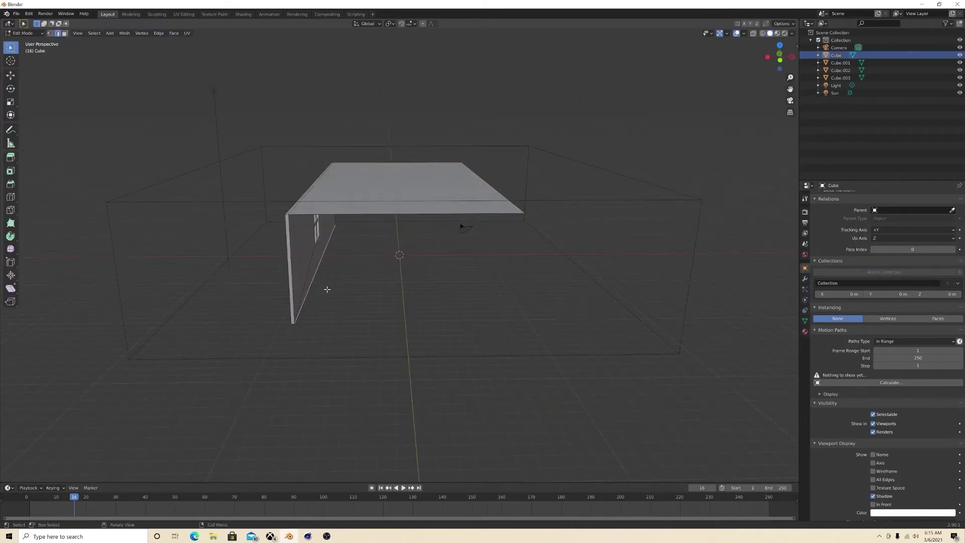
key("e")
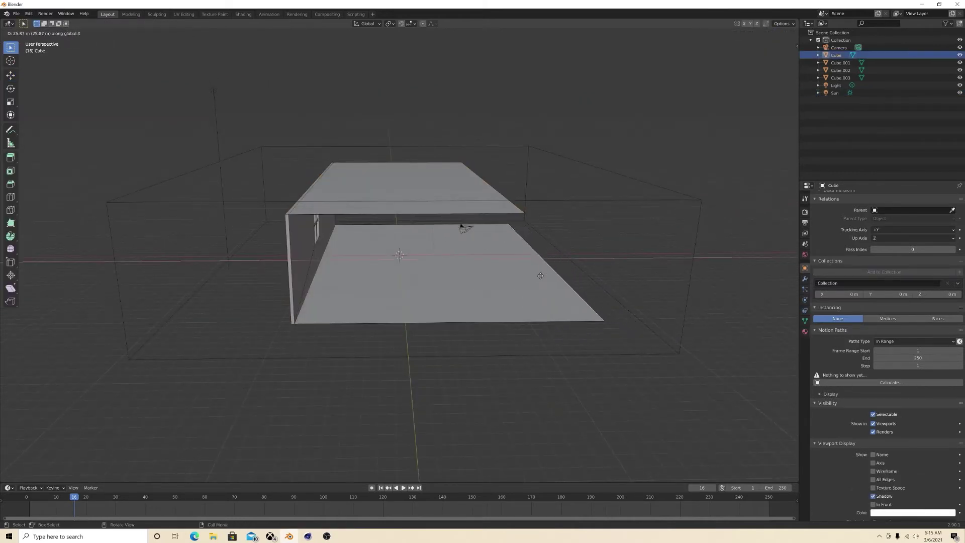
left_click(528, 275)
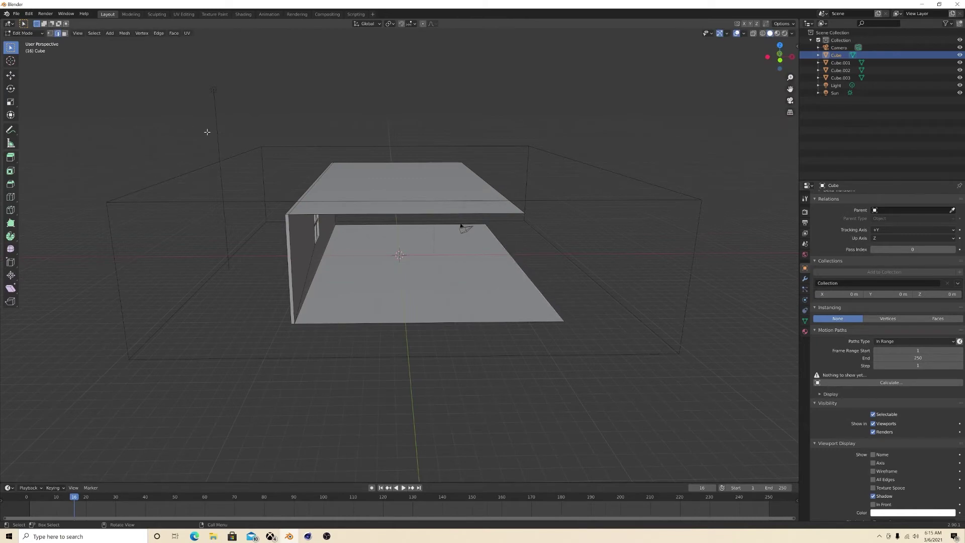
key("Tab")
Rotate the Sun light so it points diagonally down through the window into the room
left_click(213, 91)
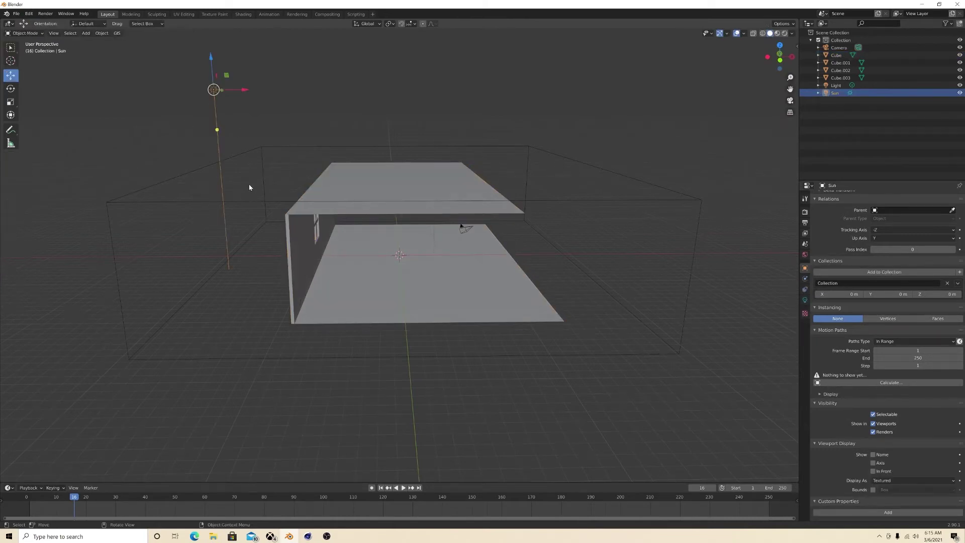
key("r")
left_click(294, 133)
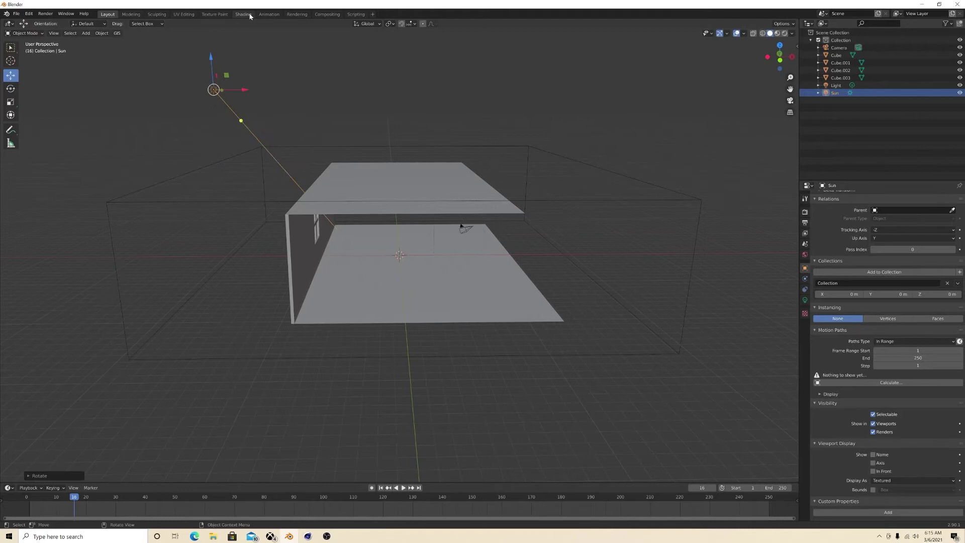
Switch to the Shading workspace and display the scene with rendered viewport shading
left_click(243, 14)
left_click(784, 33)
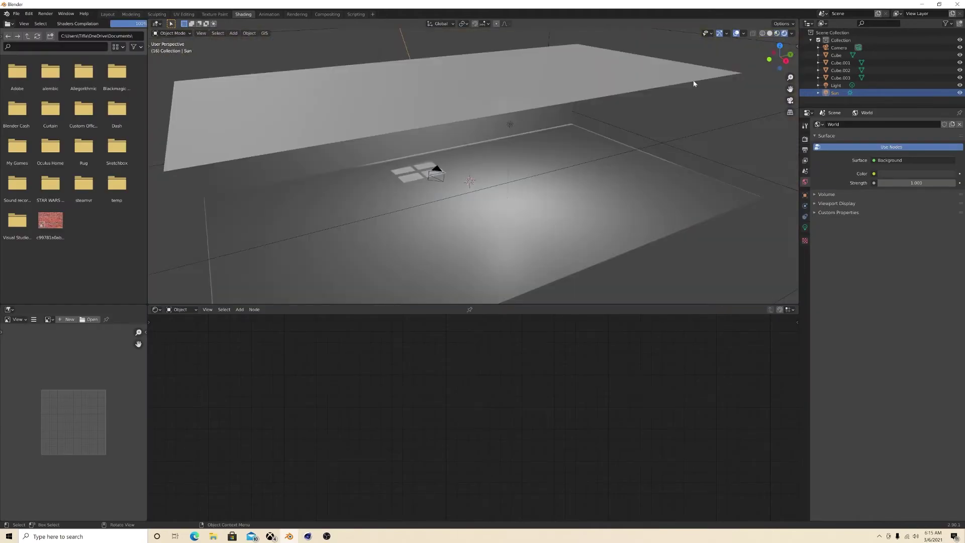
Lower the Sun light along Z, keeping it outside the window wall
middle_click_drag(694, 84, 538, 147)
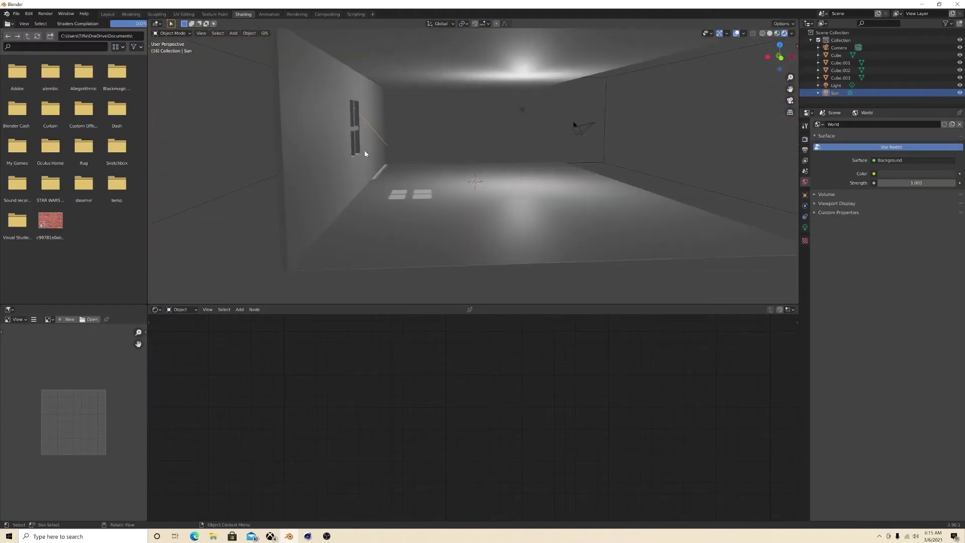
scroll(365, 153, "down", 6)
scroll(437, 174, "up", 2)
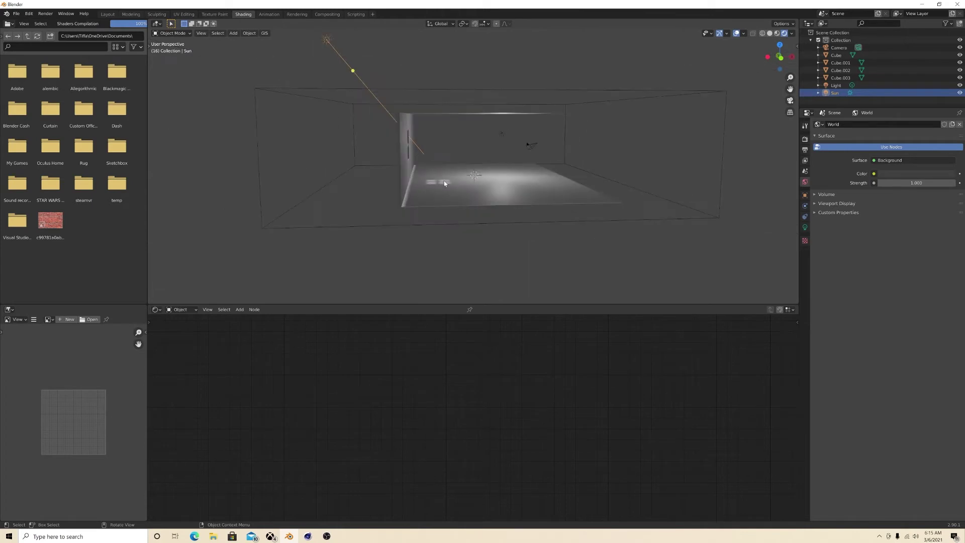
scroll(444, 184, "up", 3)
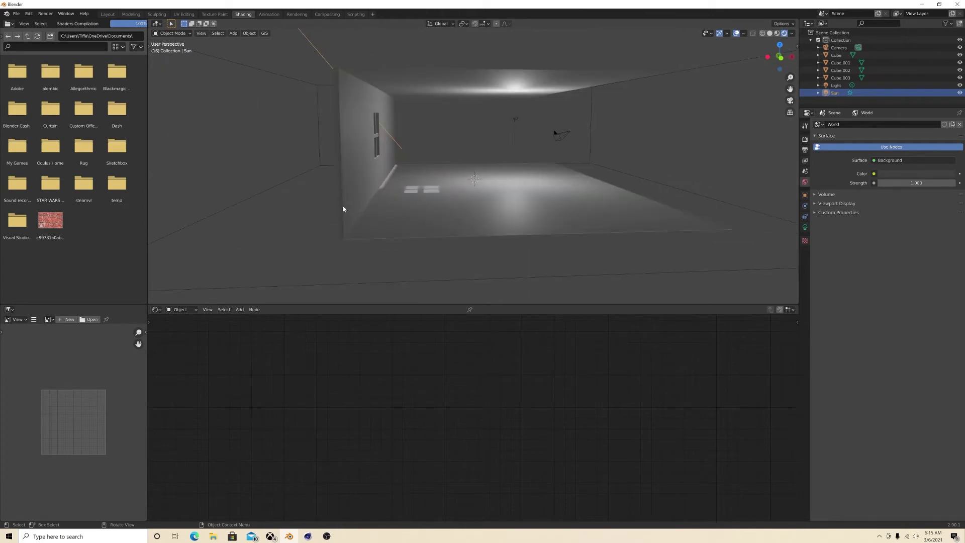
scroll(327, 113, "down", 3)
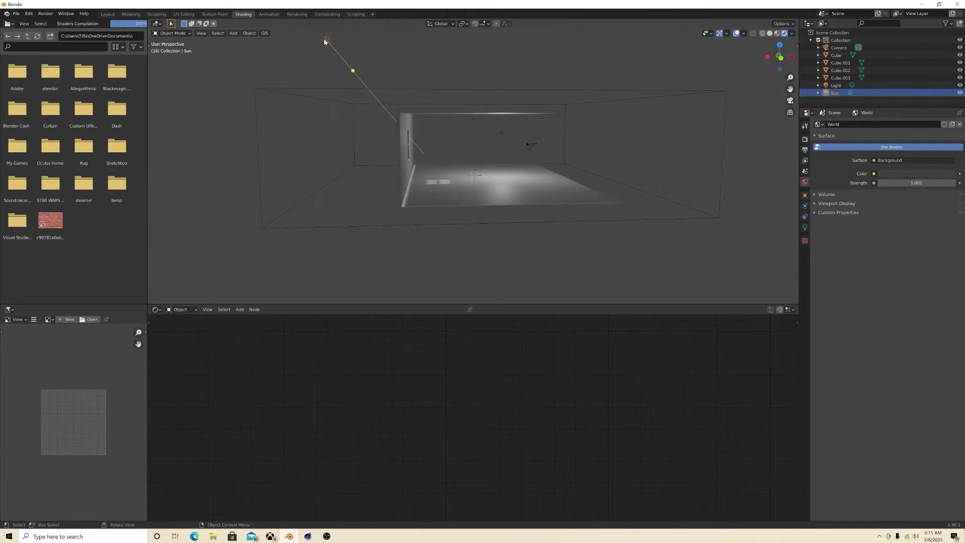
key("shift+space")
key("g")
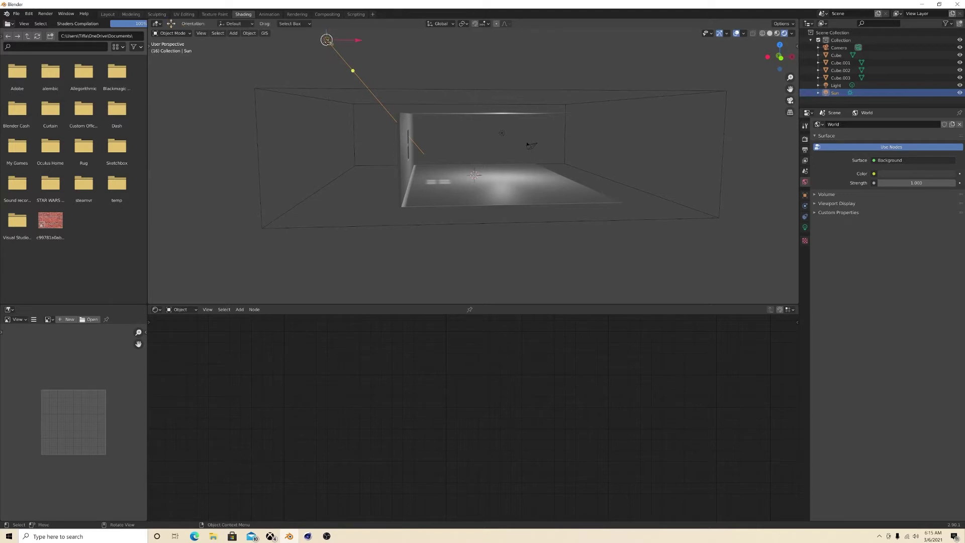
left_click_drag(328, 42, 365, 134)
Rotate the Sun light about the global Y axis to a shallower angle through the window
key("r")
key("y")
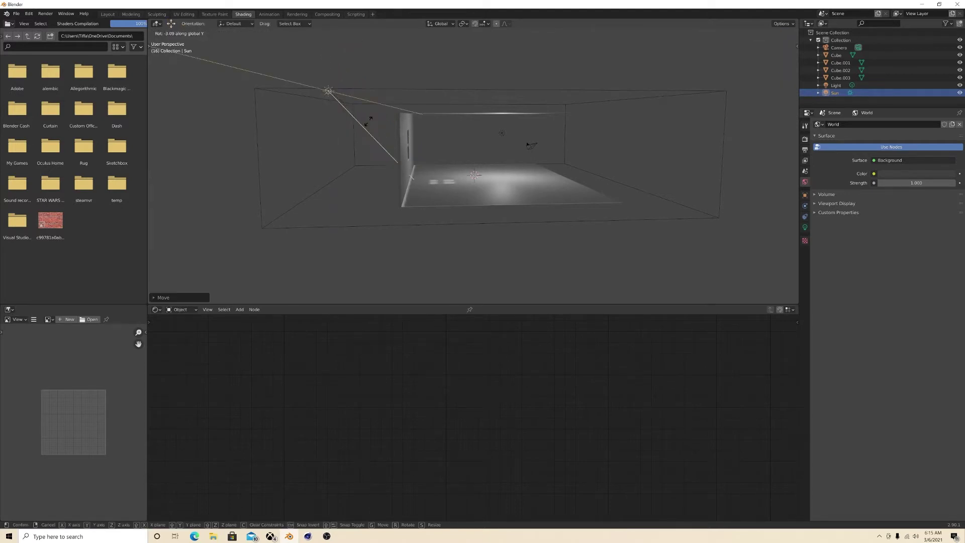
left_click(394, 120)
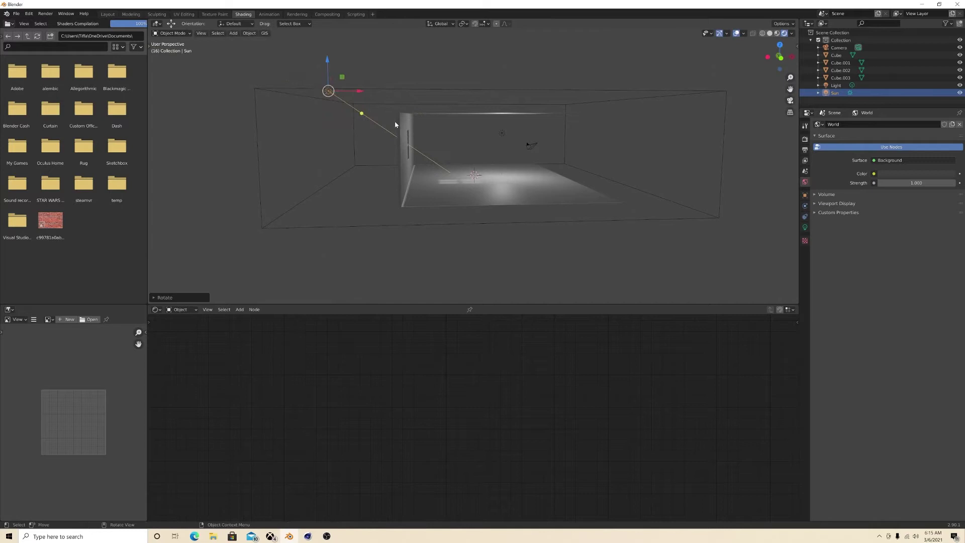
Give the enclosing cube a new material and delete its Principled BSDF node
left_click(512, 58)
left_click(513, 95)
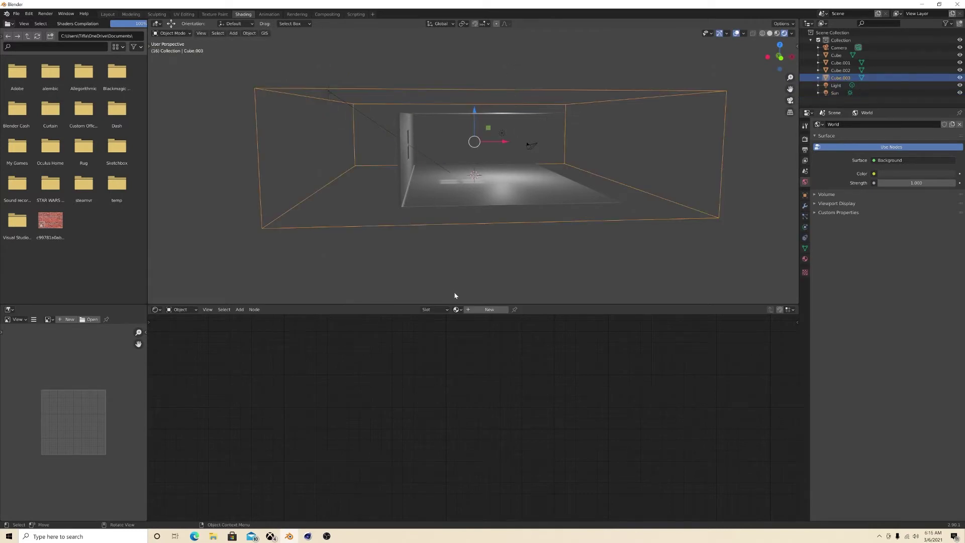
left_click(489, 309)
scroll(503, 351, "down", 2)
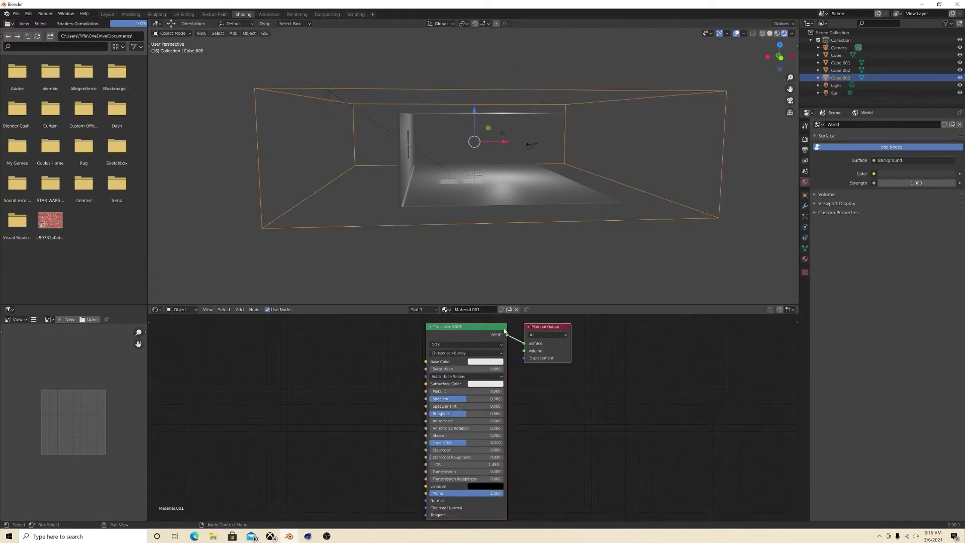
key("x")
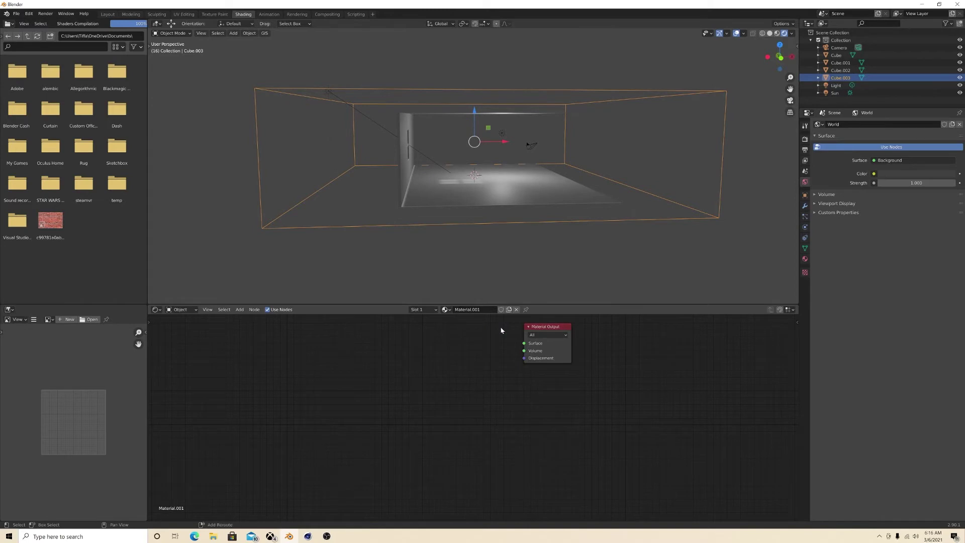
Add a Volume Scatter node and connect its output to the Volume input of the Material Output
key("shift+a")
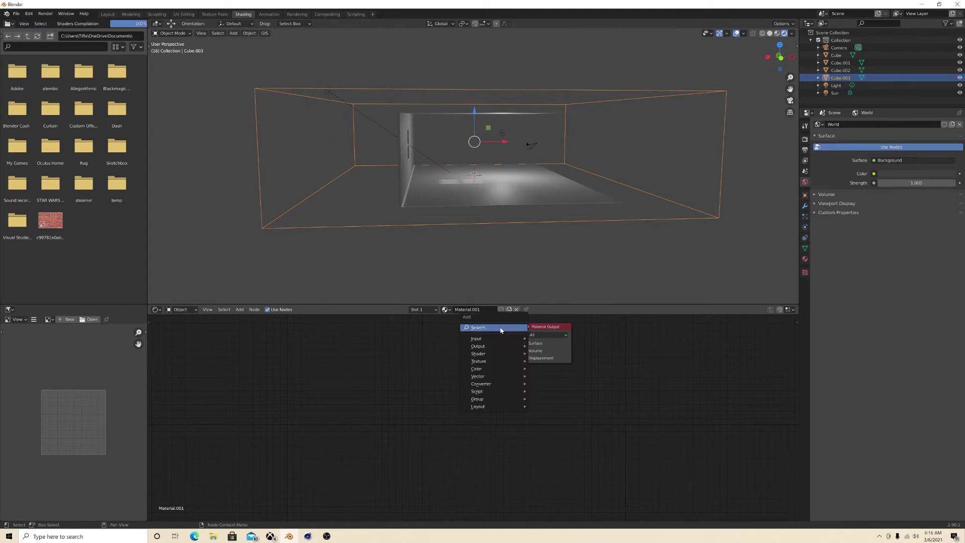
left_click(503, 331)
type("vol")
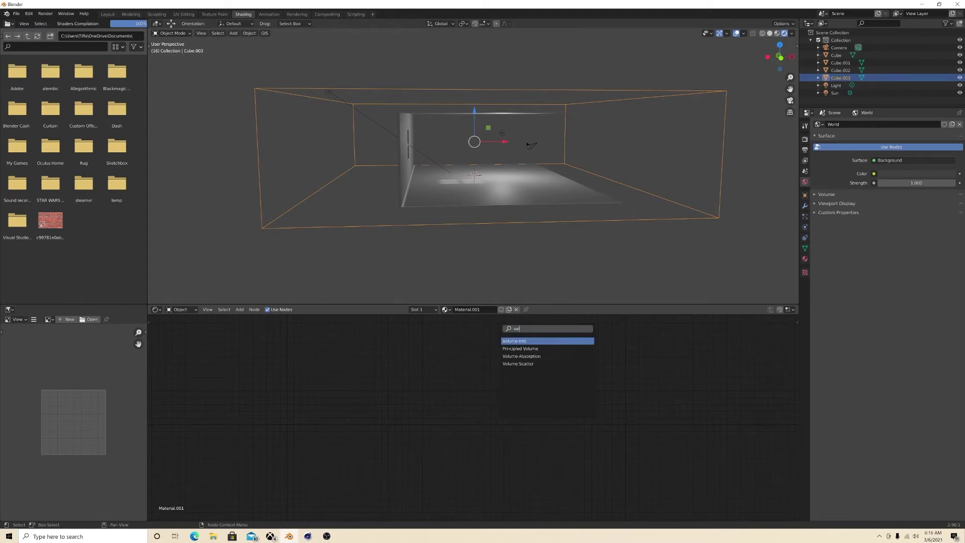
key("Down")
key("Down")
key("Down")
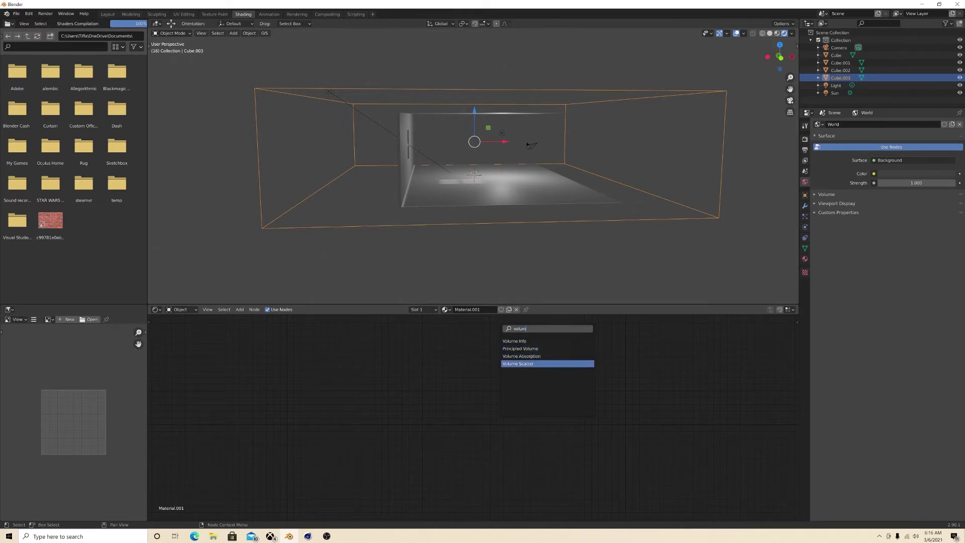
left_click(528, 364)
left_click(408, 363)
left_click_drag(431, 336, 524, 351)
Set the Volume Scatter node's density to 0.01 and lower its anisotropy to about -0.5
scroll(462, 222, "up", 4)
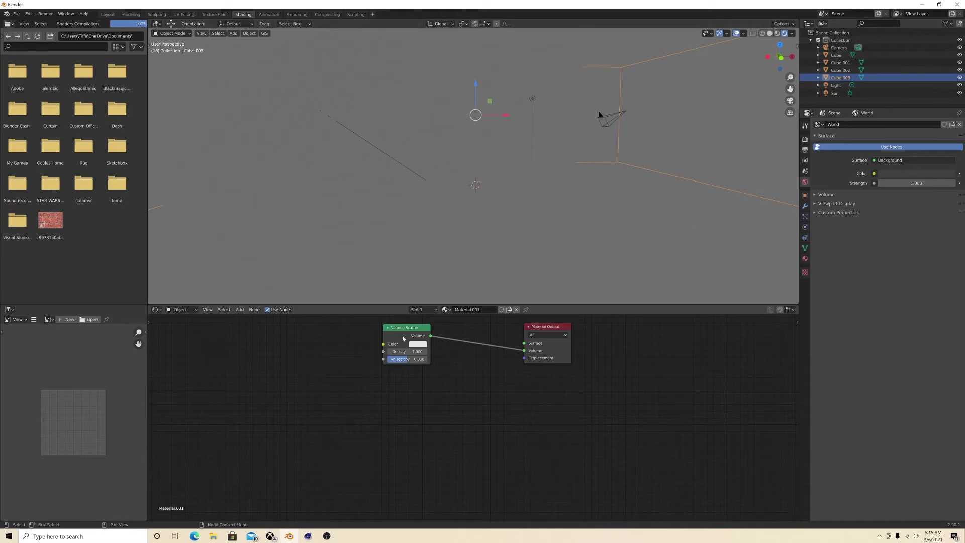
left_click_drag(414, 352, 391, 352)
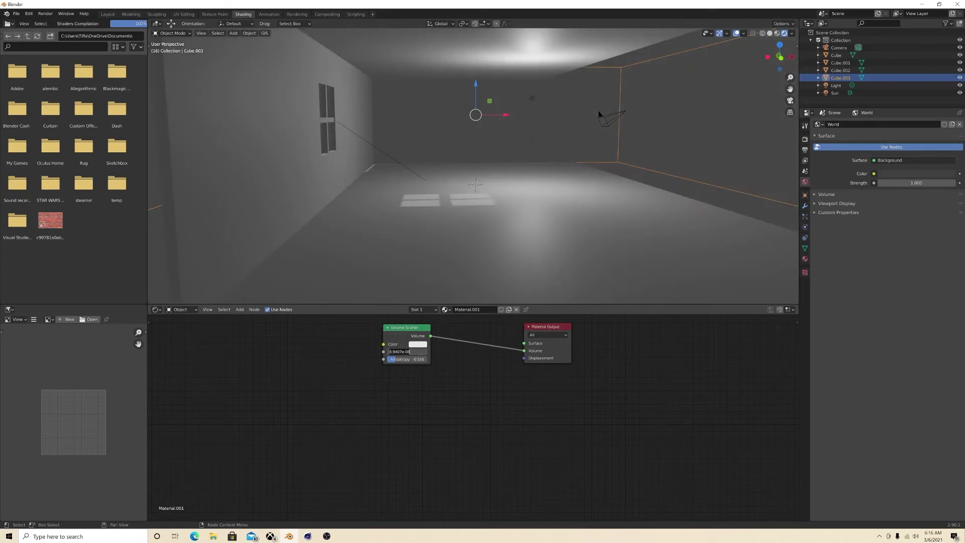
type("10")
key("Return")
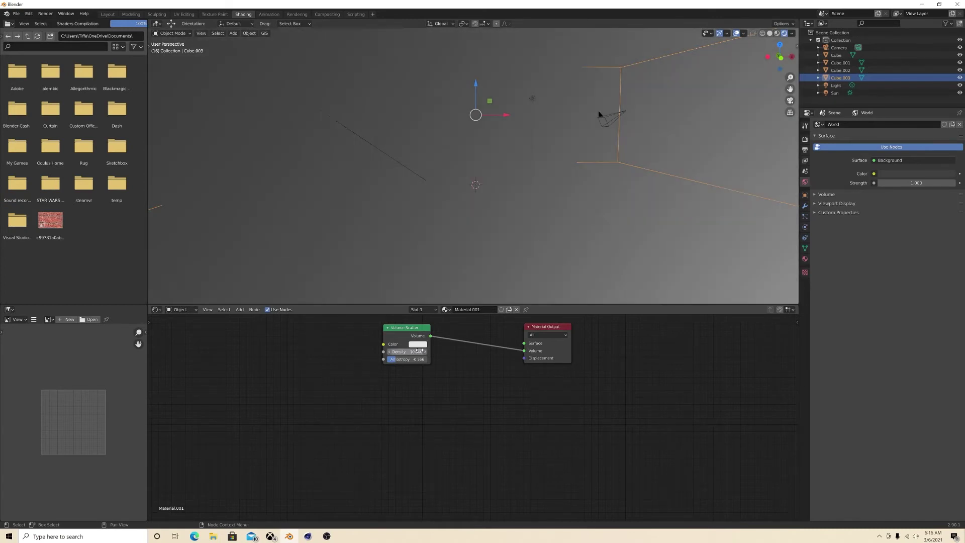
left_click(419, 351)
type(".01")
key("Return")
Shrink the enclosing cube along Y and shift it along the same axis
scroll(402, 258, "down", 6)
middle_click_drag(403, 258, 431, 248)
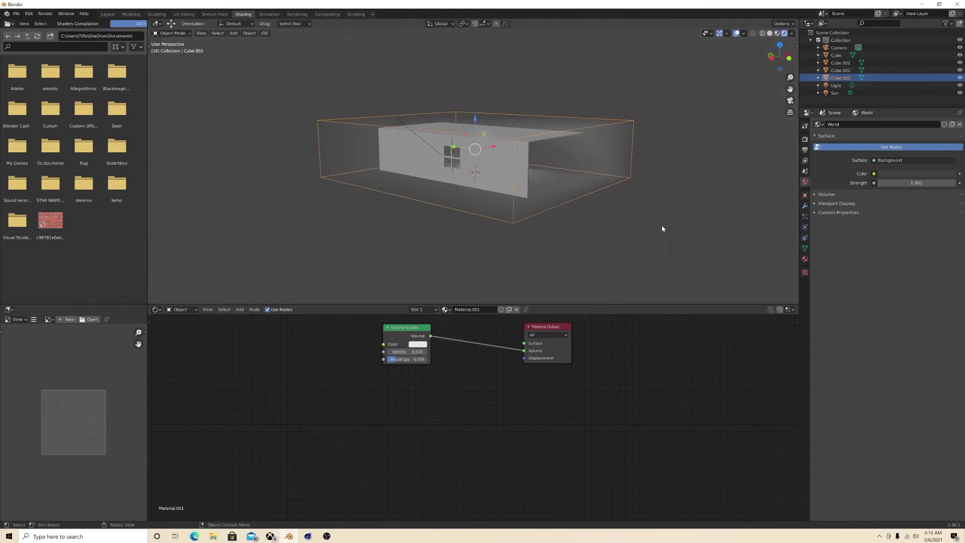
key("s")
key("y")
left_click(500, 206)
middle_click_drag(500, 206, 449, 190)
mouse_move(448, 147)
left_mouse_down()
mouse_move(480, 150)
mouse_move(465, 149)
left_mouse_up()
Move the point light along Y toward the room's open end, outside the enclosing cube, and deselect everything
scroll(565, 208, "up", 4)
middle_click_drag(617, 234, 492, 134)
left_click(517, 120)
left_click_drag(526, 125, 308, 164)
left_click_drag(315, 185, 453, 212)
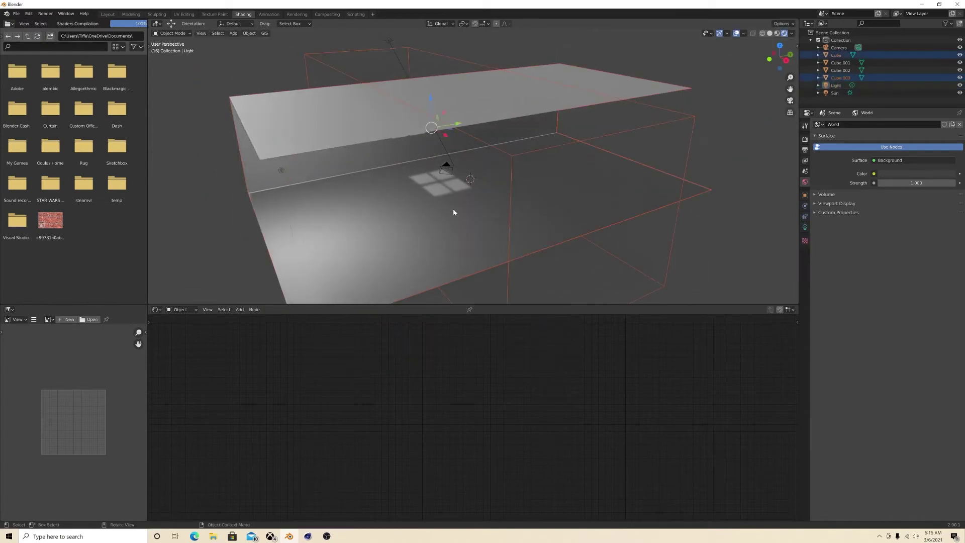
middle_click_drag(538, 221, 611, 259)
left_click(471, 247)
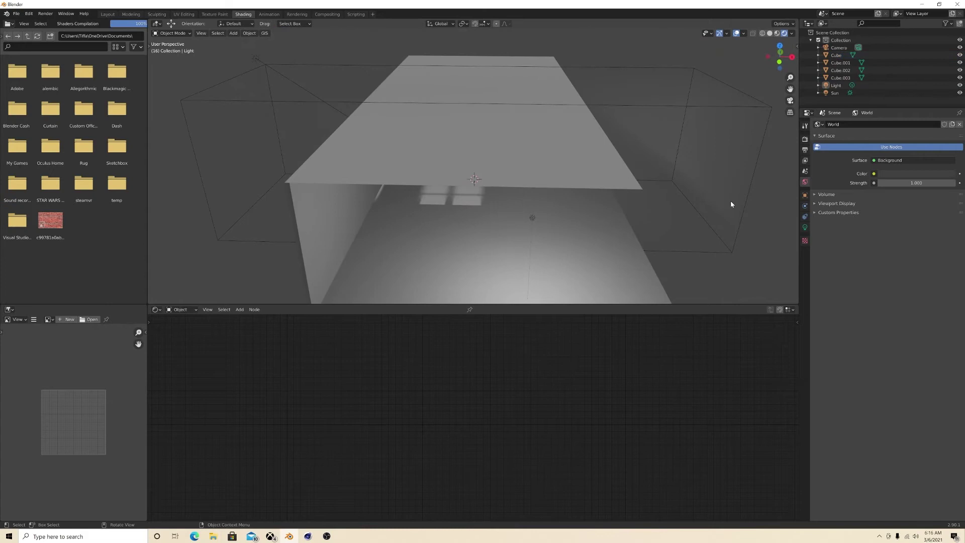
Enable Ambient Occlusion, Bloom and Screen Space Reflections in the Eevee render settings
middle_click_drag(730, 203, 752, 180)
left_click(805, 125)
left_click(804, 138)
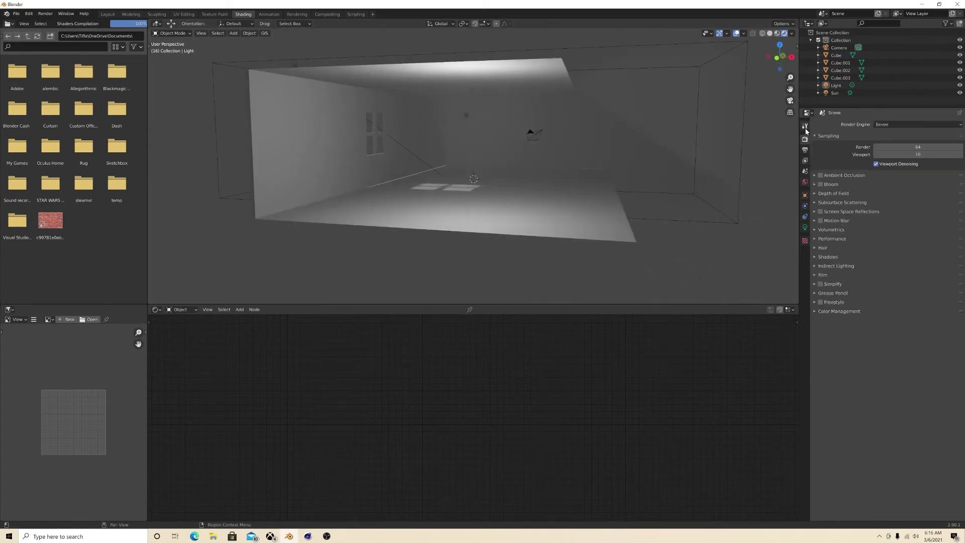
left_click(804, 150)
left_click(804, 139)
left_click(821, 184)
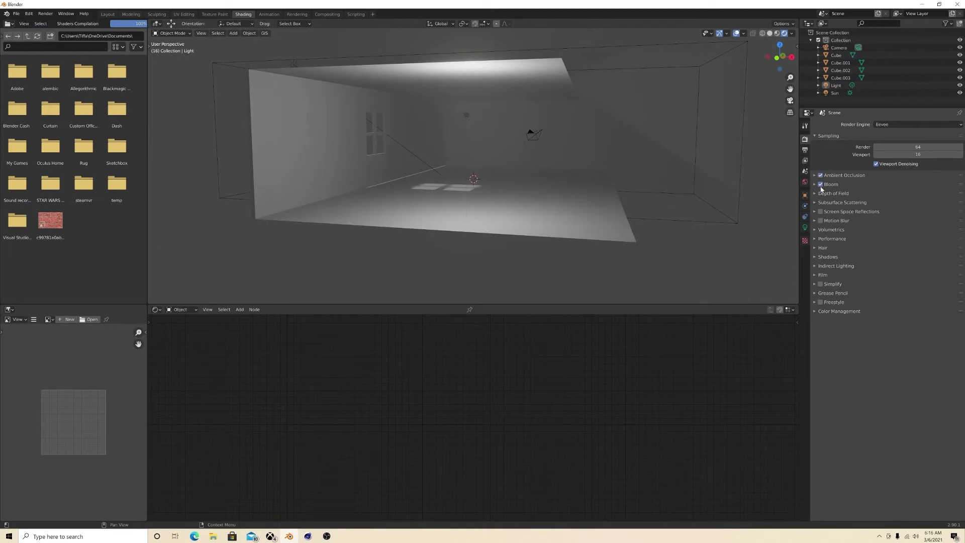
left_click(820, 212)
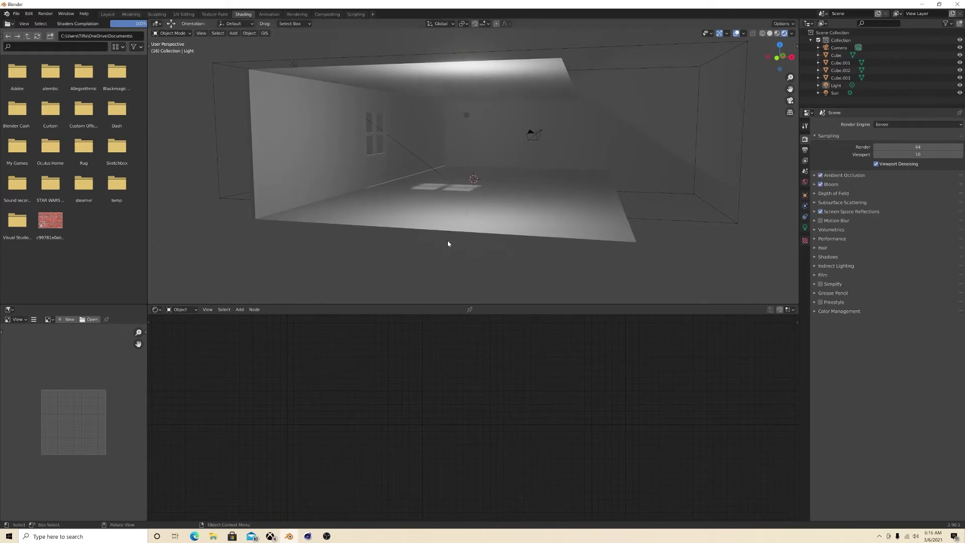
Raise the Sun light slightly along Z and set its strength to 5.4
middle_click_drag(447, 243, 274, 129)
left_click(275, 58)
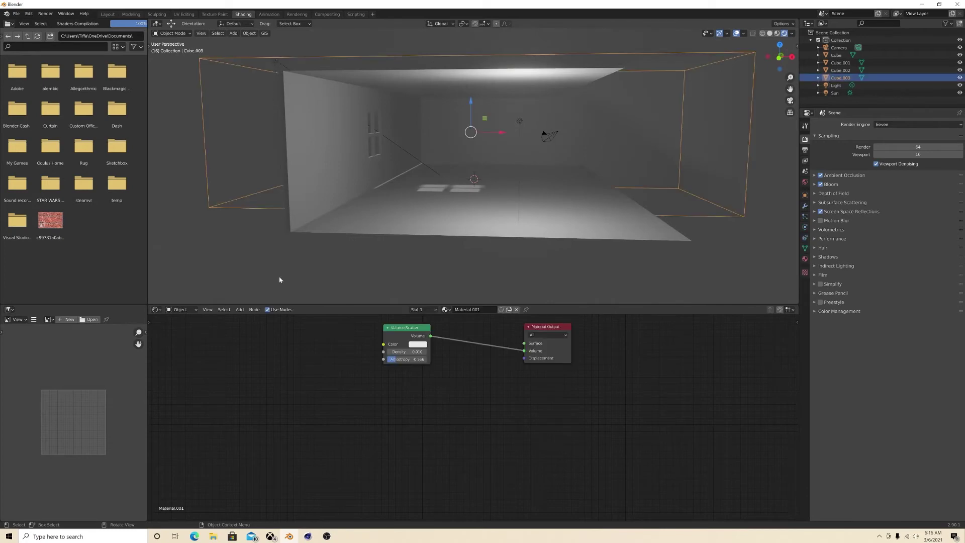
left_click(276, 64)
key("g")
key("z")
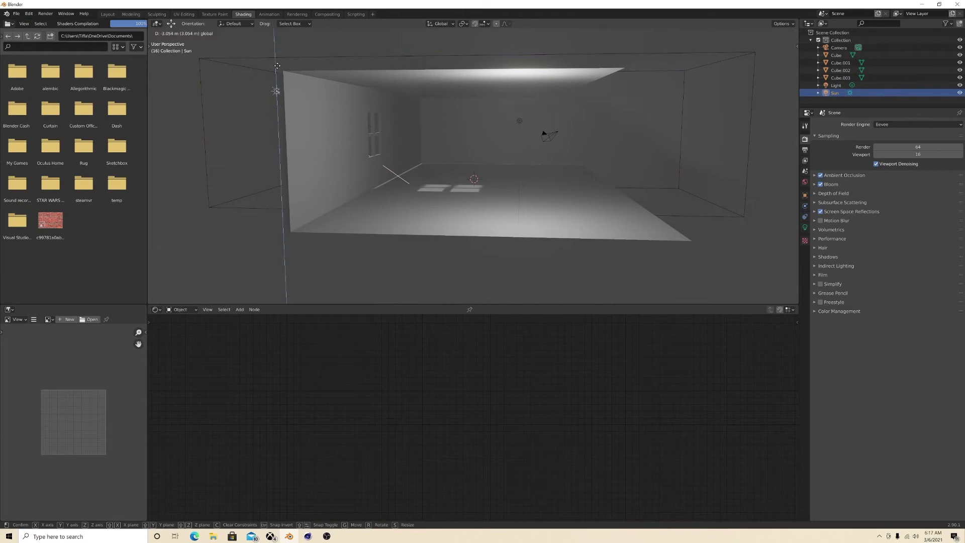
left_click(292, 47)
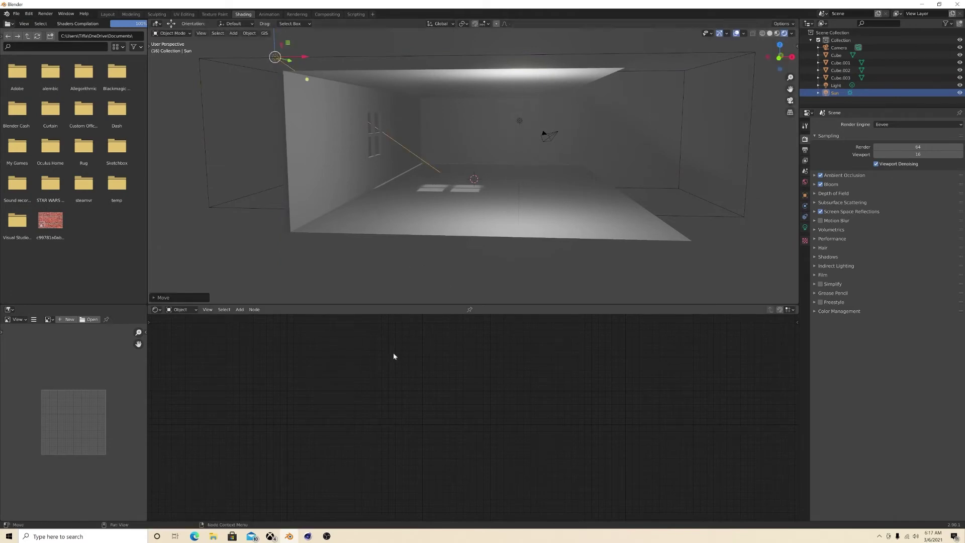
left_click(804, 227)
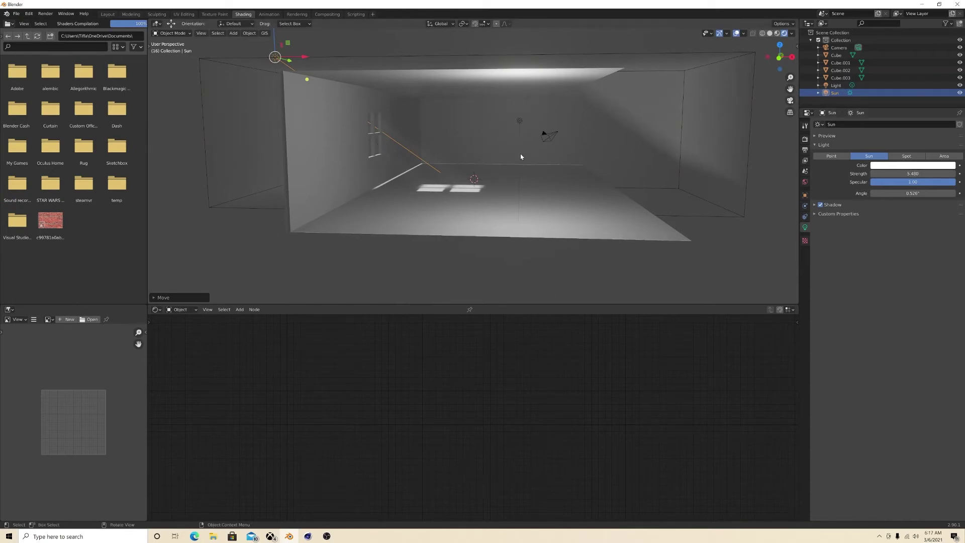
Raise the anisotropy of the enclosing cube's Volume Scatter node to about -0.25 and inspect the light inside the room
left_click(722, 221)
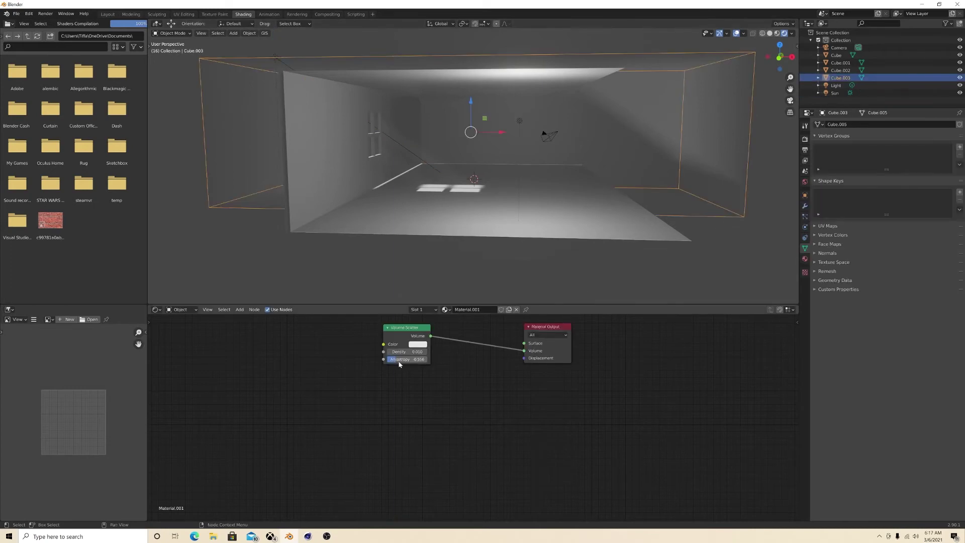
left_click_drag(400, 364, 383, 363)
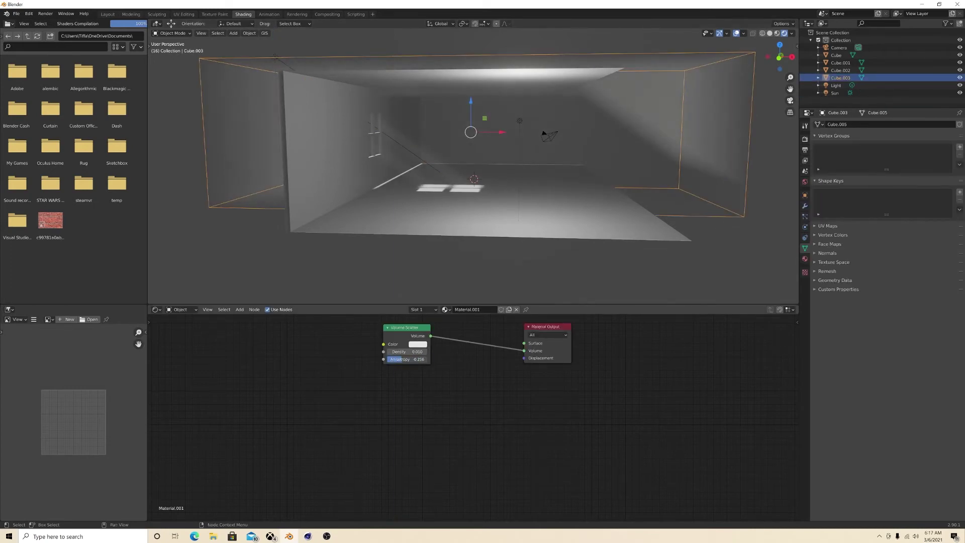
scroll(491, 209, "up", 5)
middle_click_drag(490, 218, 370, 229)
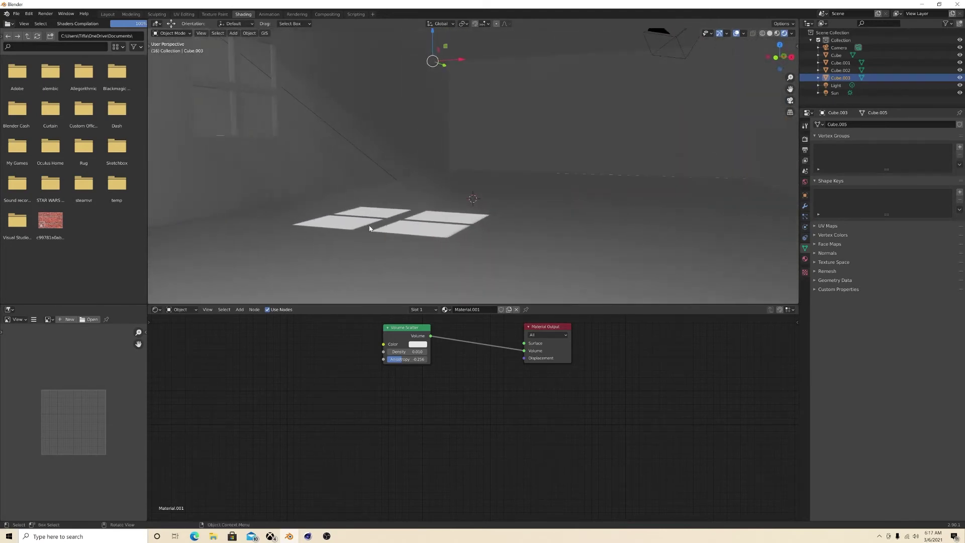
scroll(264, 205, "down", 8)
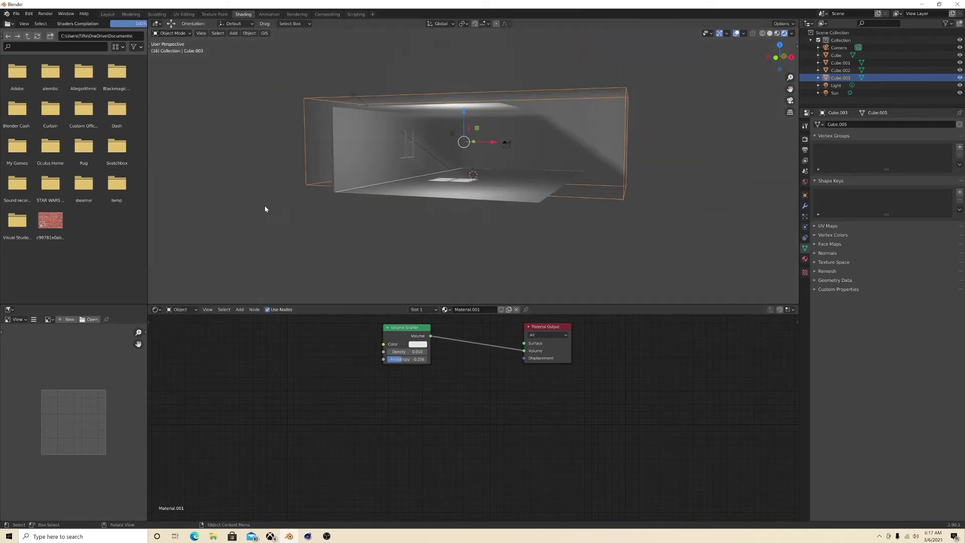
Change the Sun light's color to a pale warm peach
middle_click_drag(316, 123, 315, 142)
left_click(341, 89)
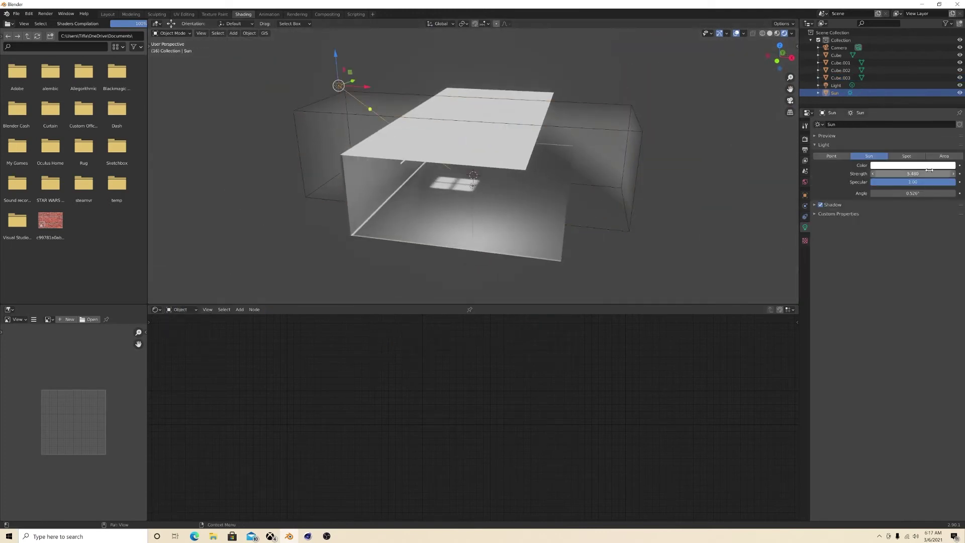
left_click(899, 165)
left_click_drag(915, 99, 913, 96)
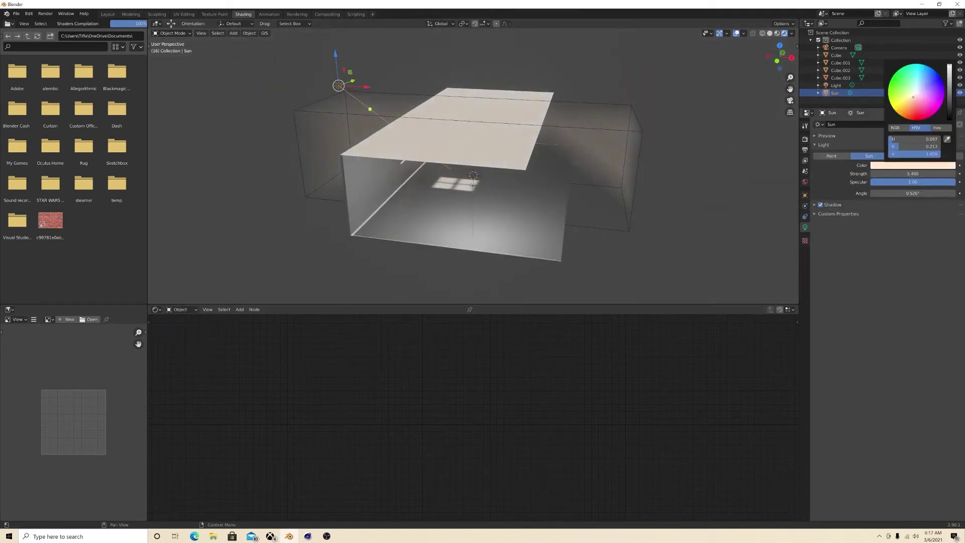
Inspect the warm light in the room and shift the Sun light a short distance along Y
scroll(393, 235, "up", 4)
middle_click_drag(394, 235, 329, 242)
scroll(412, 224, "up", 4)
scroll(314, 141, "down", 10)
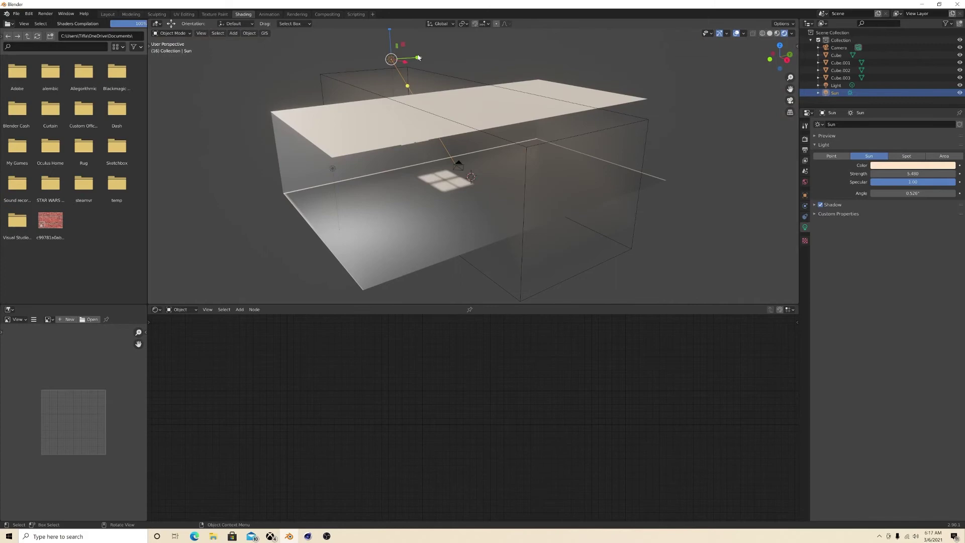
left_click_drag(418, 58, 397, 60)
Set the Sun light's angle to 40.4° and view the softened light in the room
scroll(345, 183, "up", 6)
middle_click_drag(329, 241, 330, 208)
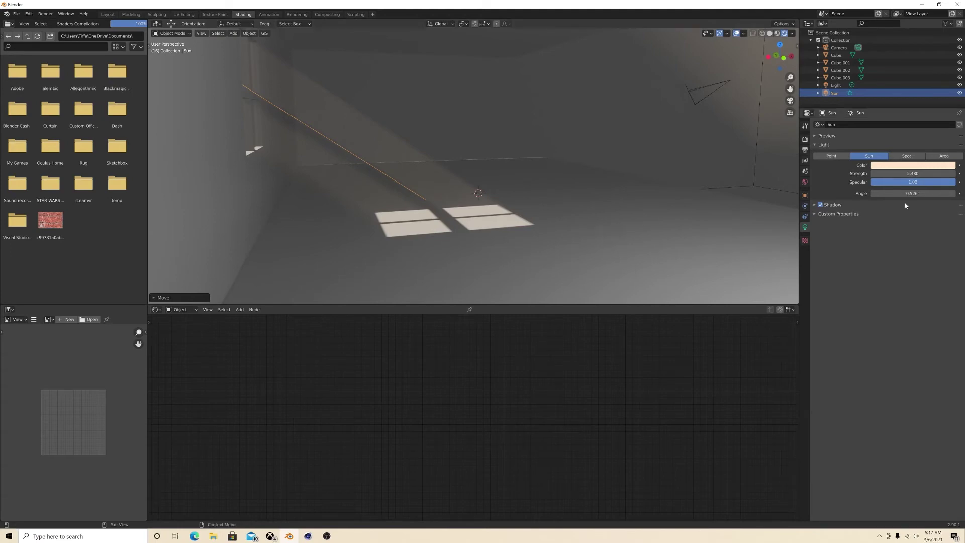
mouse_move(907, 193)
left_mouse_down()
mouse_move(934, 193)
mouse_move(884, 193)
mouse_move(912, 193)
left_mouse_up()
scroll(531, 209, "down", 5)
middle_click_drag(532, 209, 533, 191)
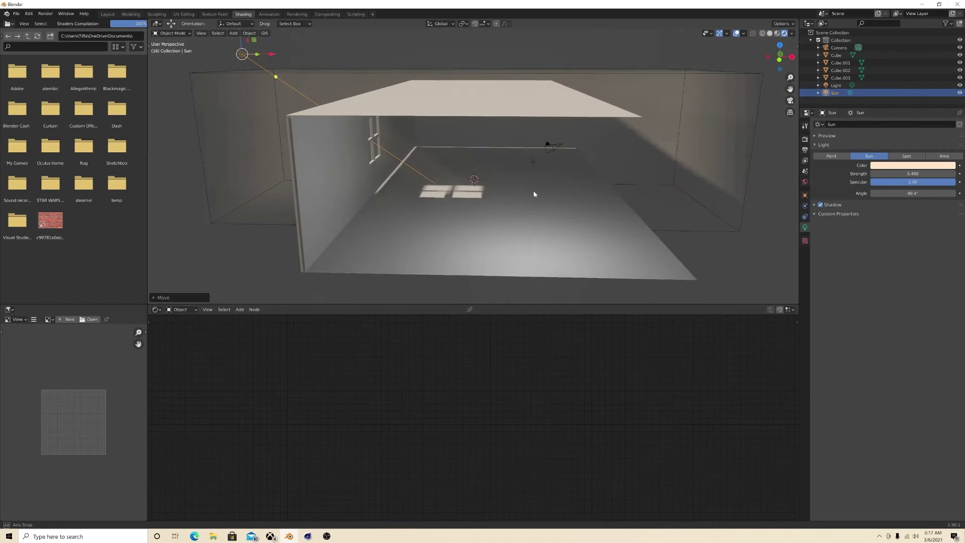
Set the density of the enclosing cube's Volume Scatter node to 0.110
scroll(389, 234, "up", 5)
middle_click_drag(389, 234, 439, 232)
scroll(439, 232, "down", 6)
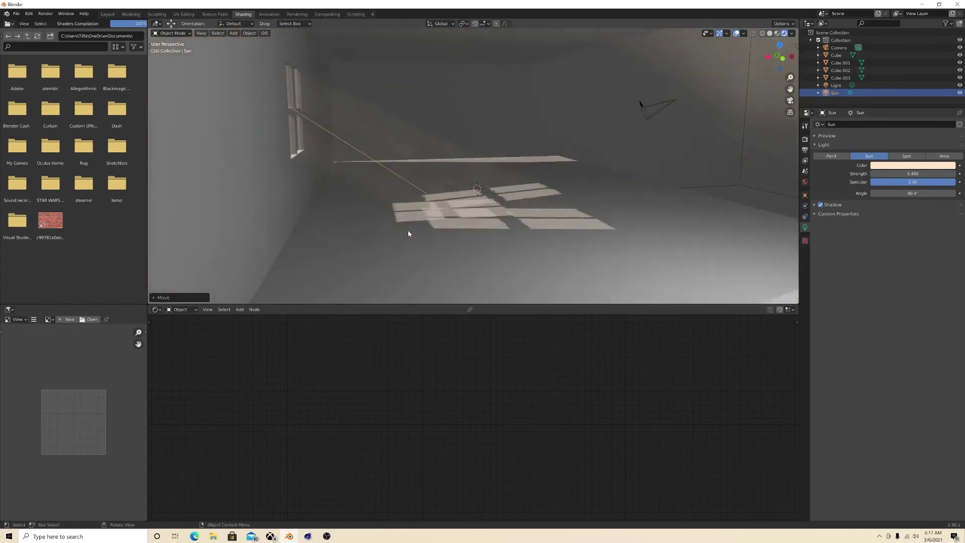
left_click(752, 173)
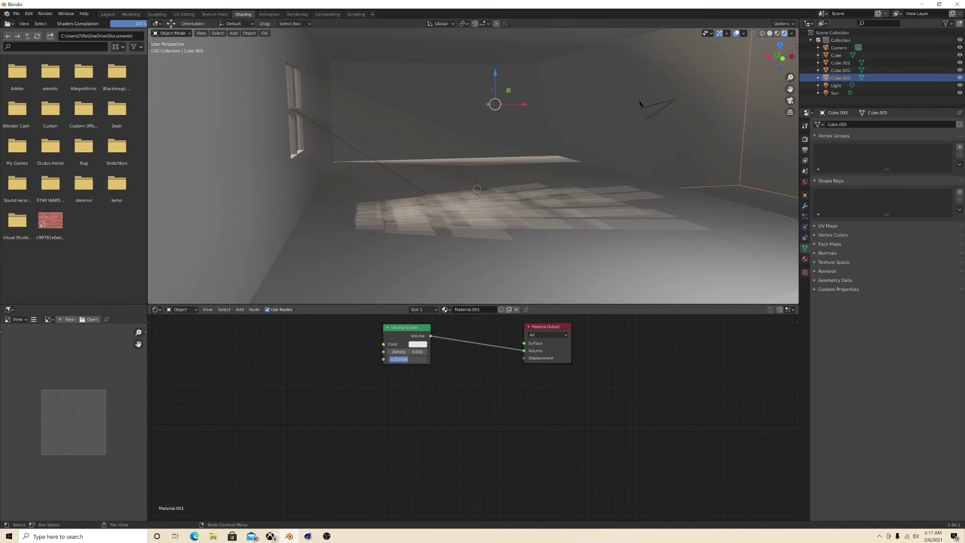
left_click(439, 362)
left_click(407, 352)
key("Return")
left_click(425, 351)
left_click(425, 351)
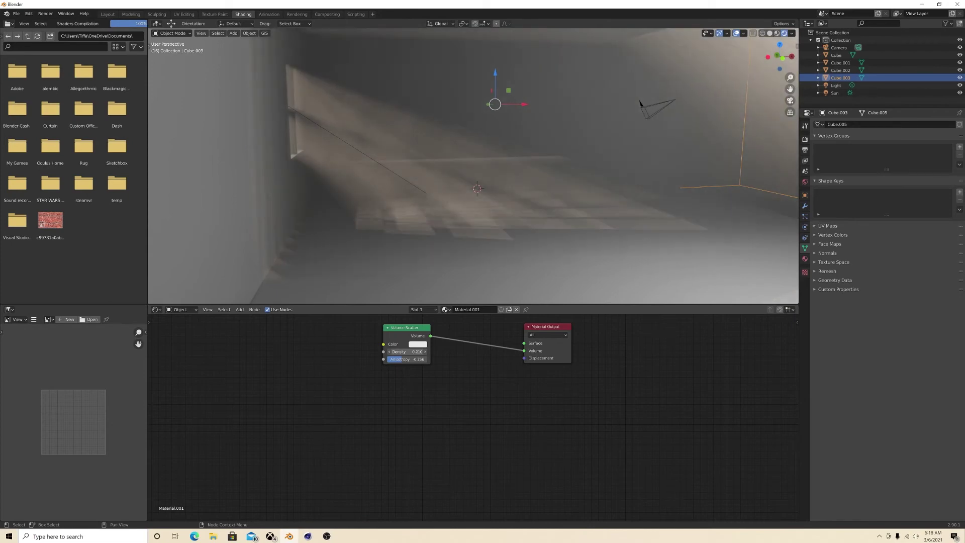
left_click(389, 352)
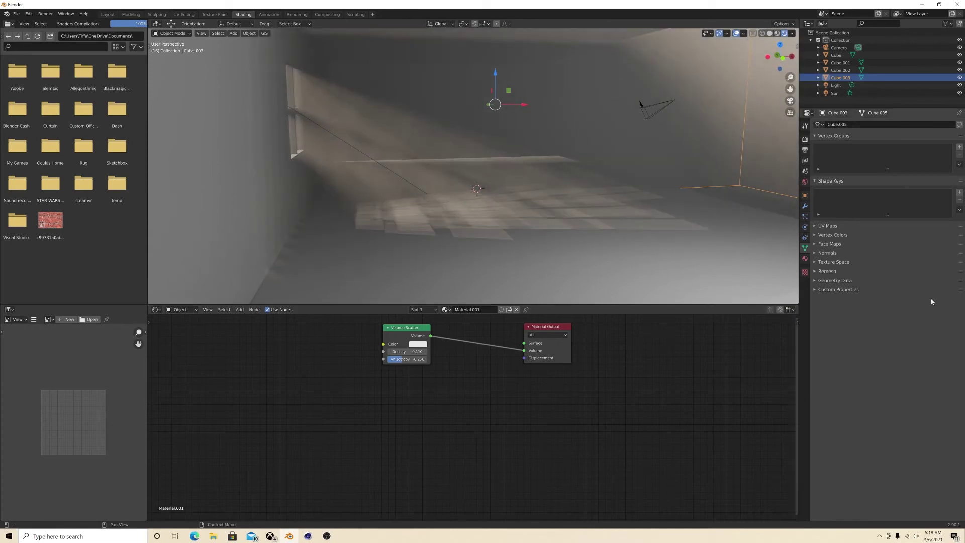
Set the Sun light's strength to 6.850 and its angle to 0°
scroll(356, 173, "down", 6)
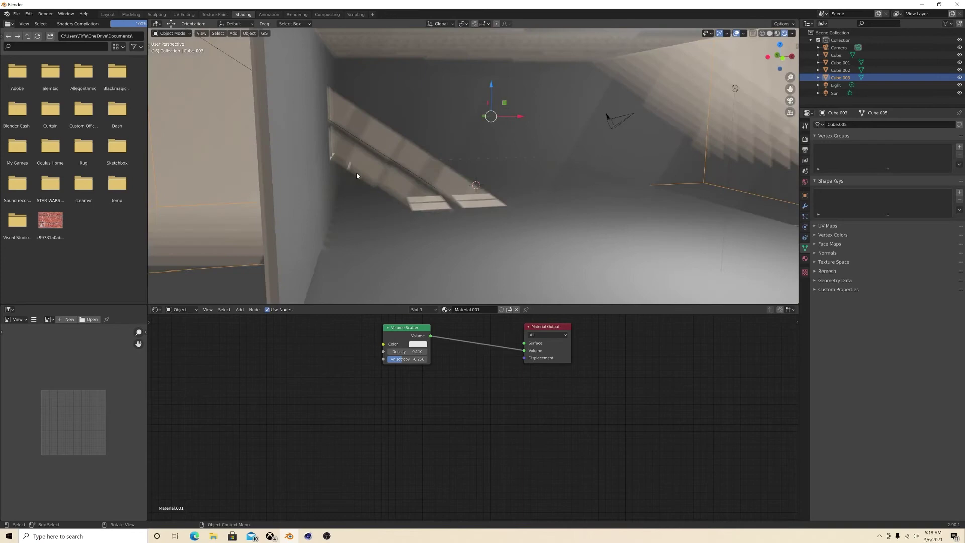
left_click(241, 45)
scroll(445, 149, "up", 6)
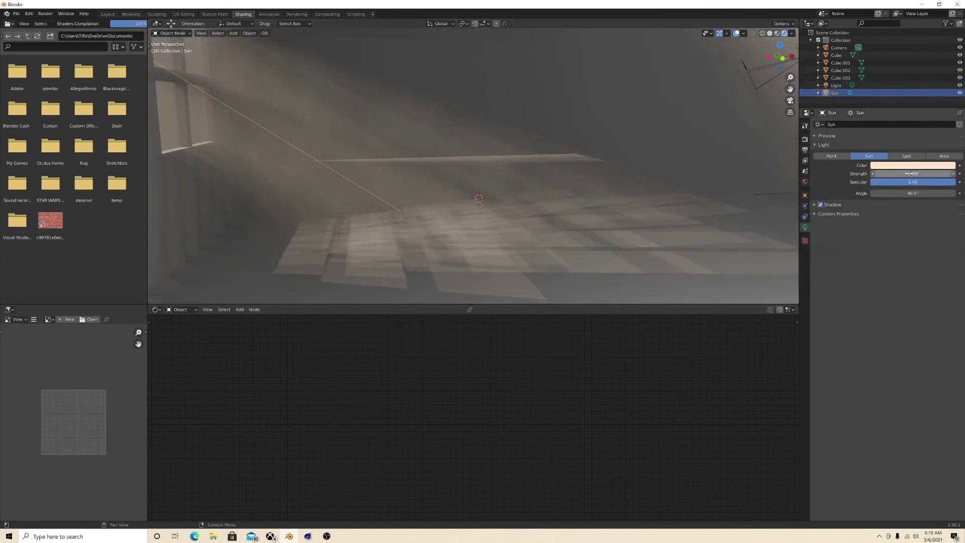
left_click_drag(906, 174, 954, 173)
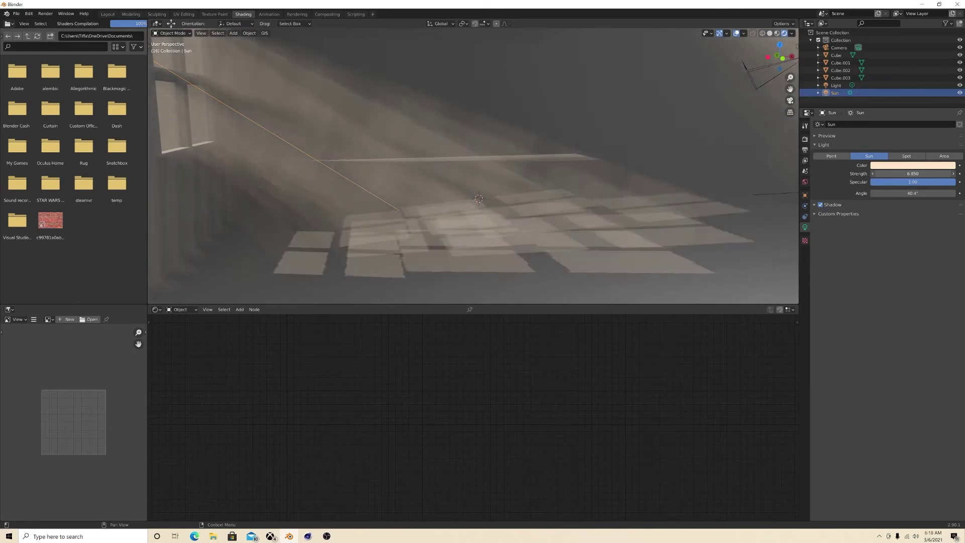
left_click(897, 193)
type("0")
key("Return")
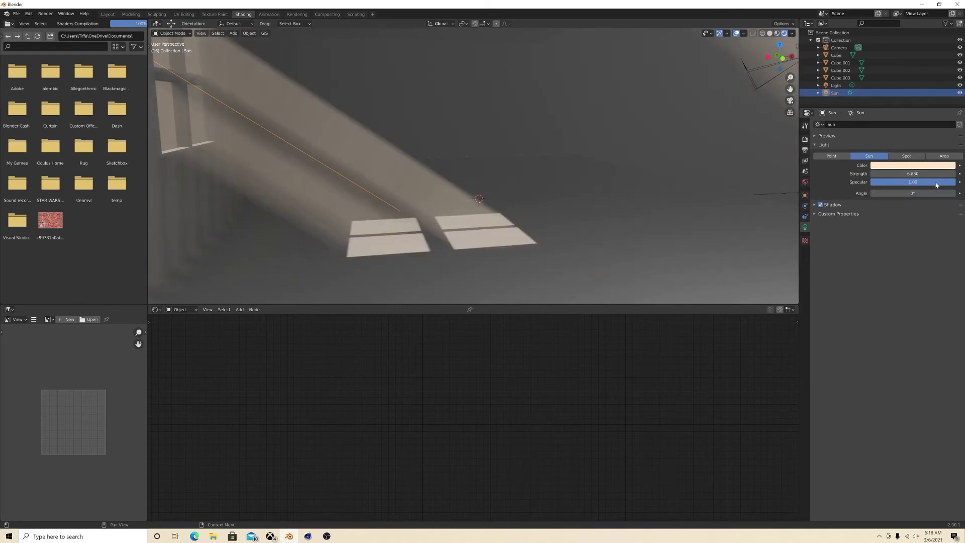
Frame the barred window and its light beams from inside the room and render the image
middle_click_drag(344, 69, 504, 112)
key("alt+a")
scroll(345, 179, "up", 6)
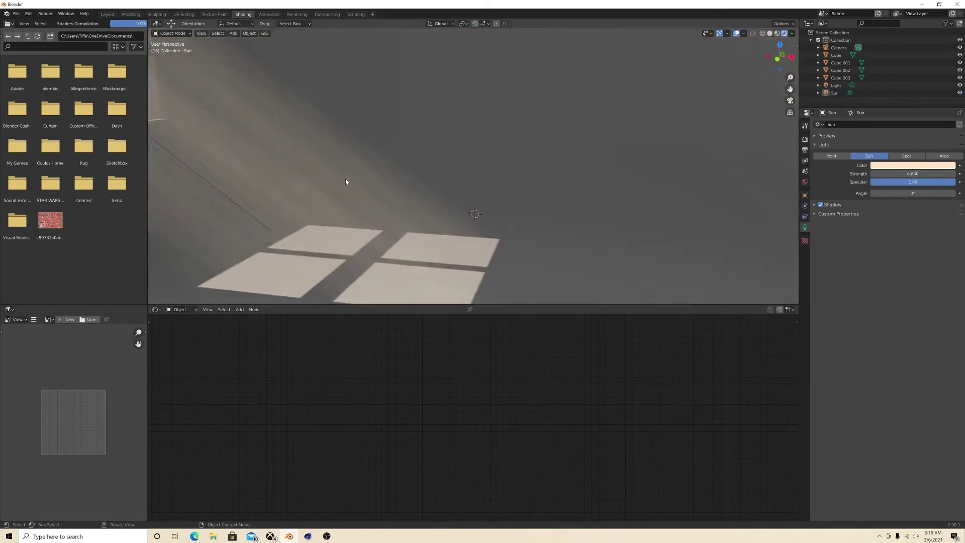
mouse_move(345, 178)
middle_mouse_down()
mouse_move(346, 155)
mouse_move(341, 170)
middle_mouse_up()
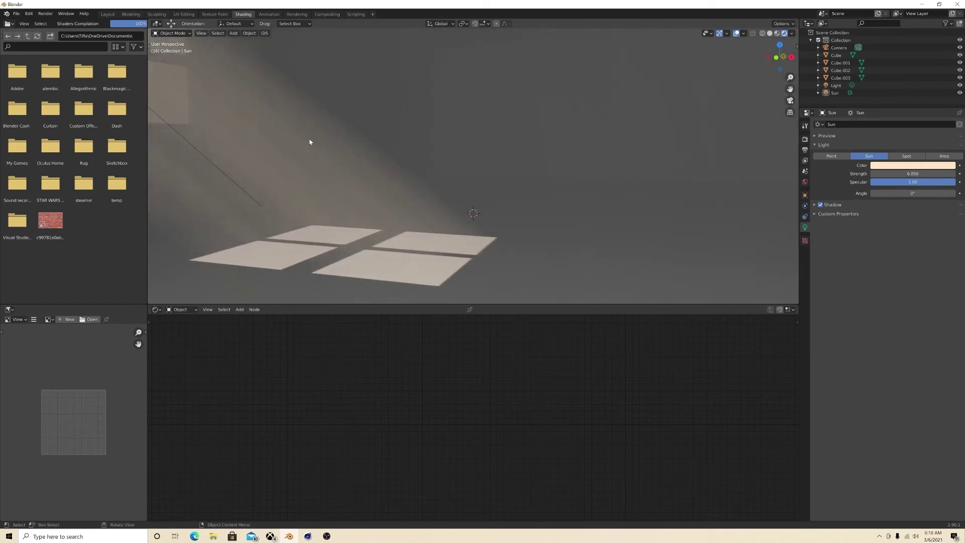
scroll(452, 164, "down", 5)
scroll(426, 134, "up", 2)
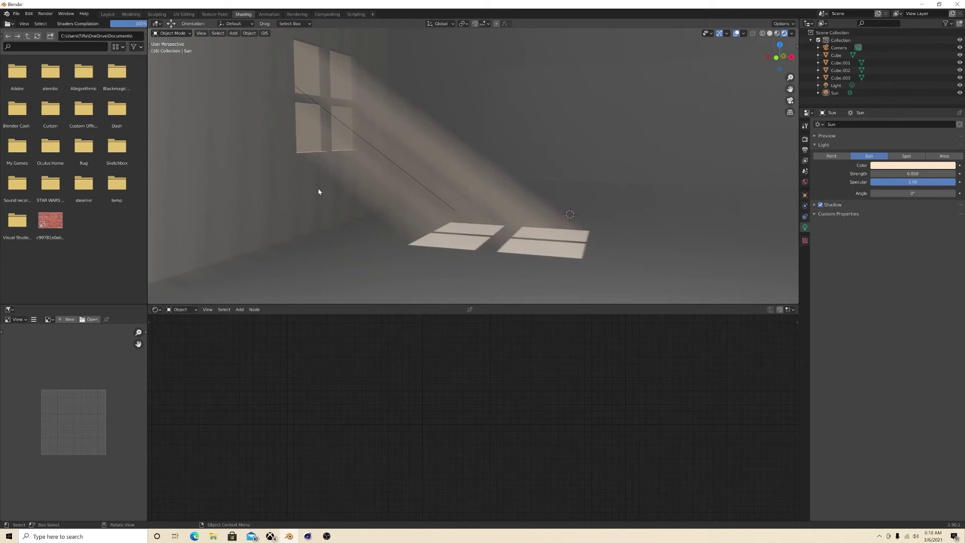
left_click(45, 14)
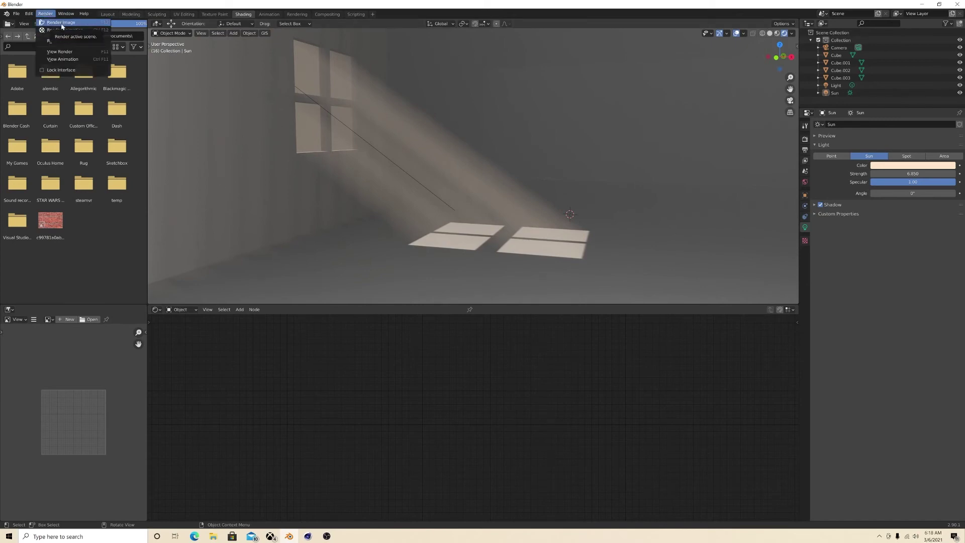
left_click(61, 23)
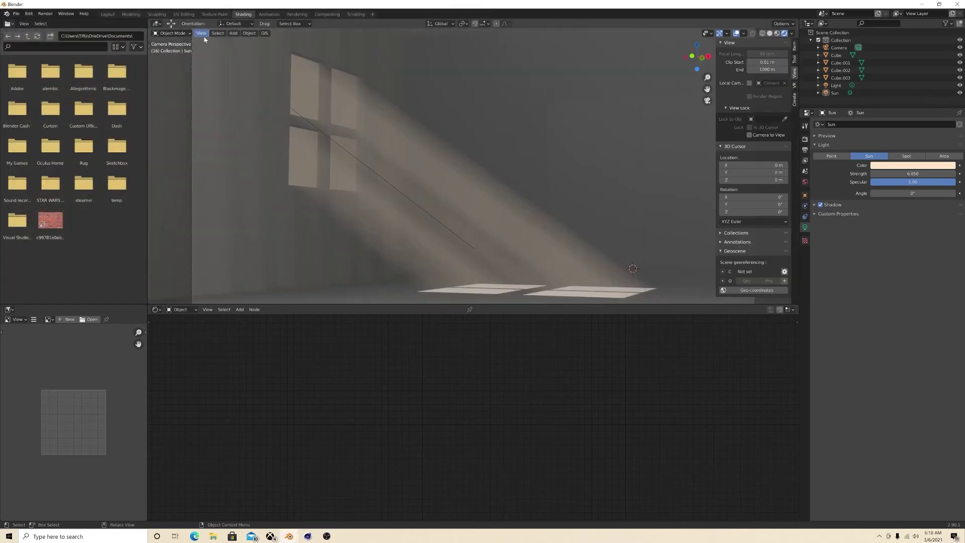
Render the image again from the camera view, inspect the light beams and close the render window
left_click(45, 14)
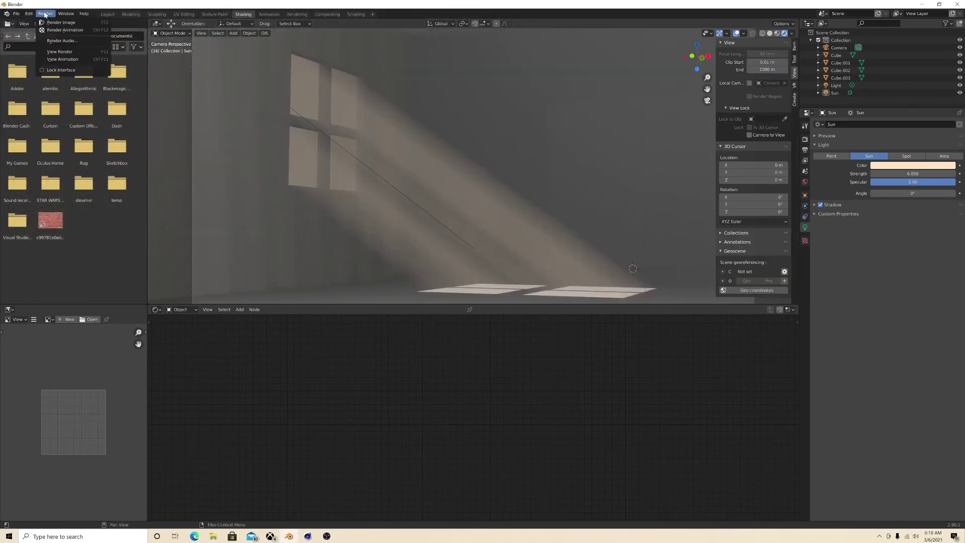
left_click(61, 23)
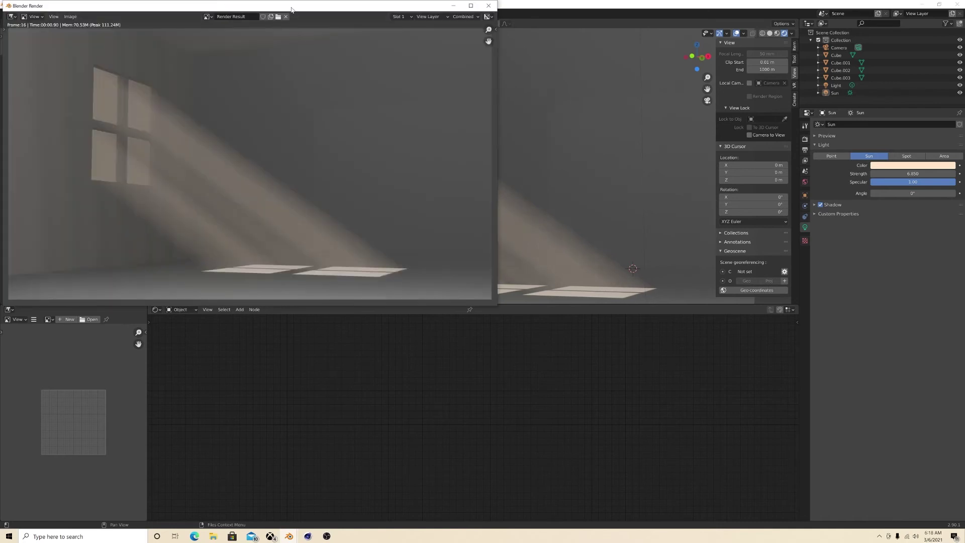
left_click_drag(313, 6, 502, 54)
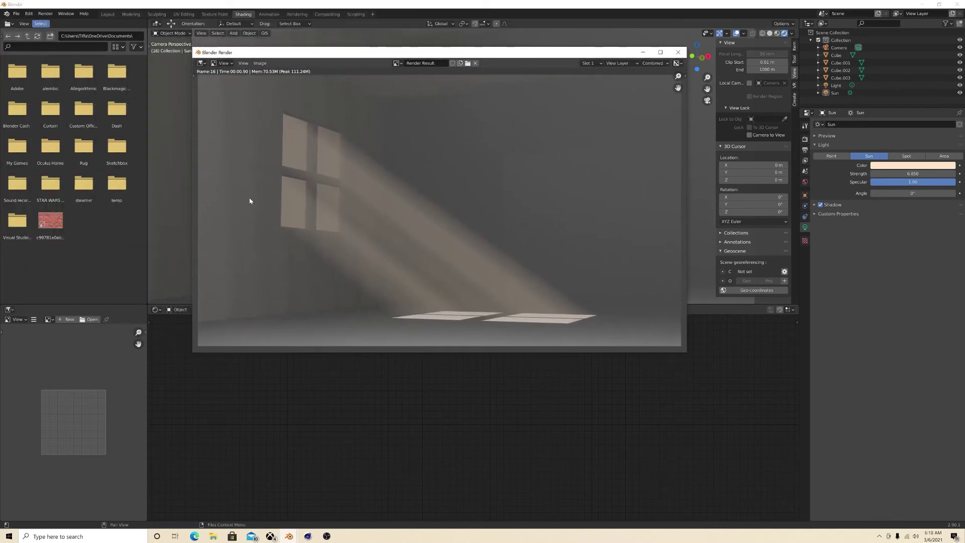
left_click(679, 53)
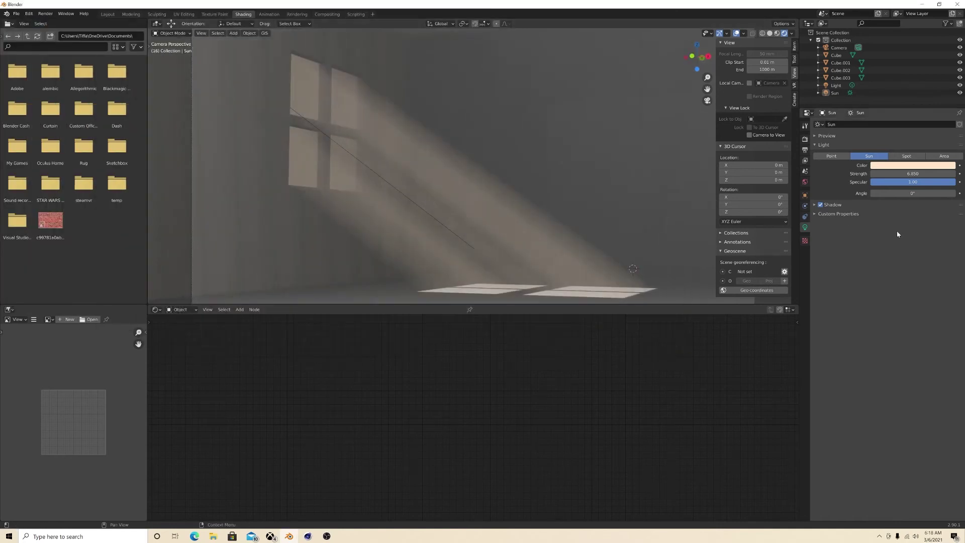
Add a new material to the room's window wall object and set its Specular to 0
left_click(365, 209)
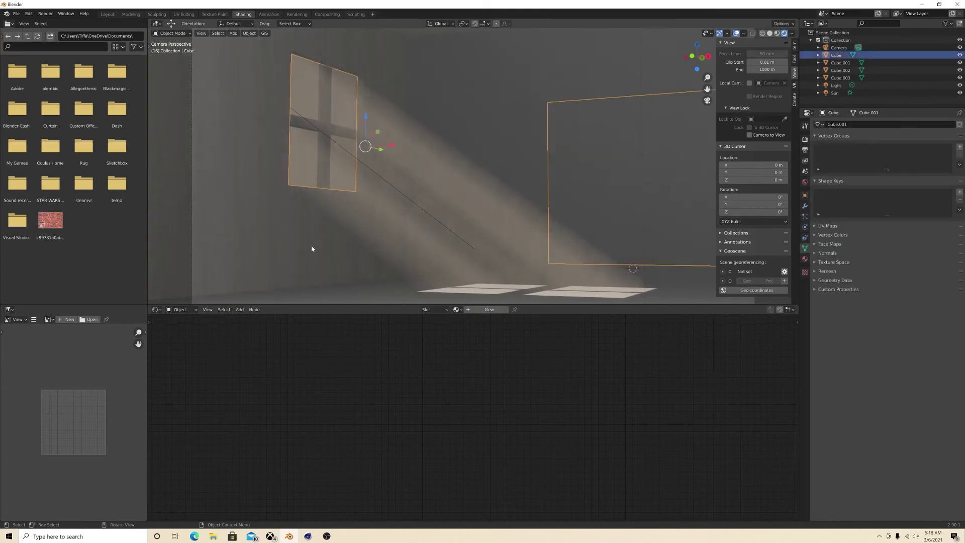
left_click(490, 310)
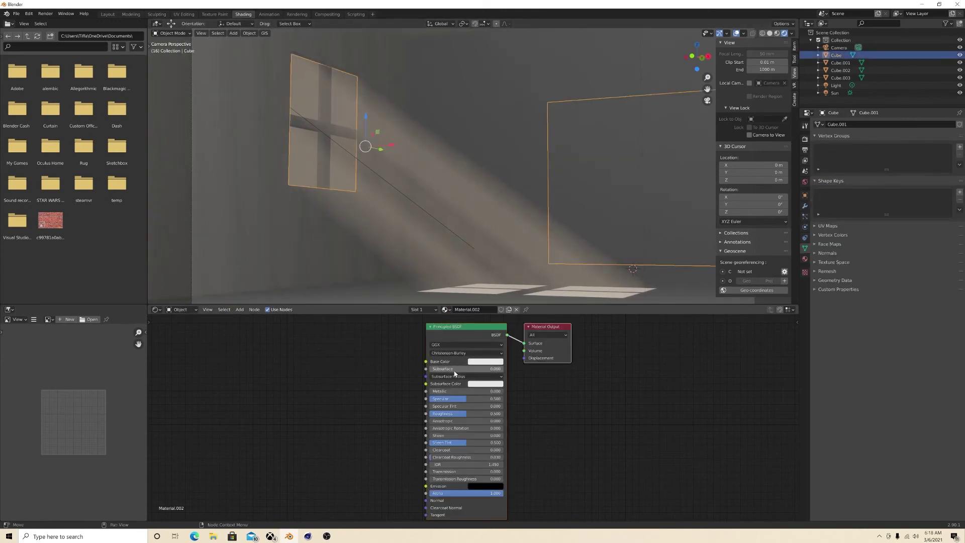
left_click_drag(455, 399, 442, 398)
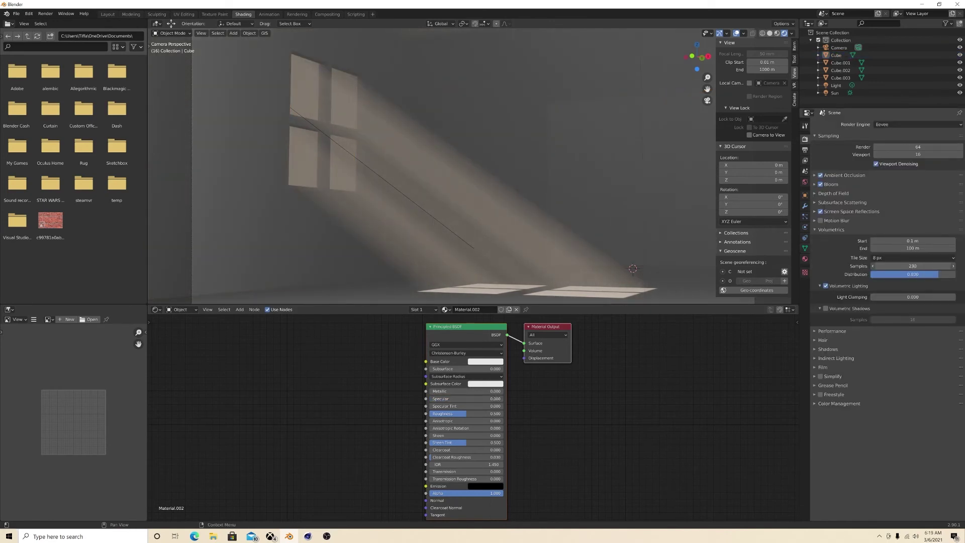
Lower the volumetric samples to 4, render the image for comparison and close the render window
left_click_drag(912, 265, 844, 266)
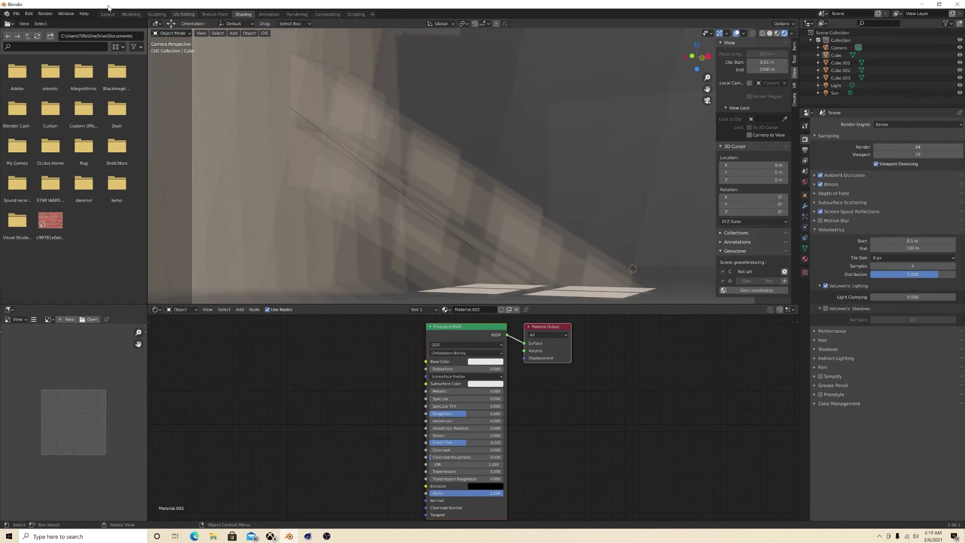
left_click(45, 13)
left_click(49, 23)
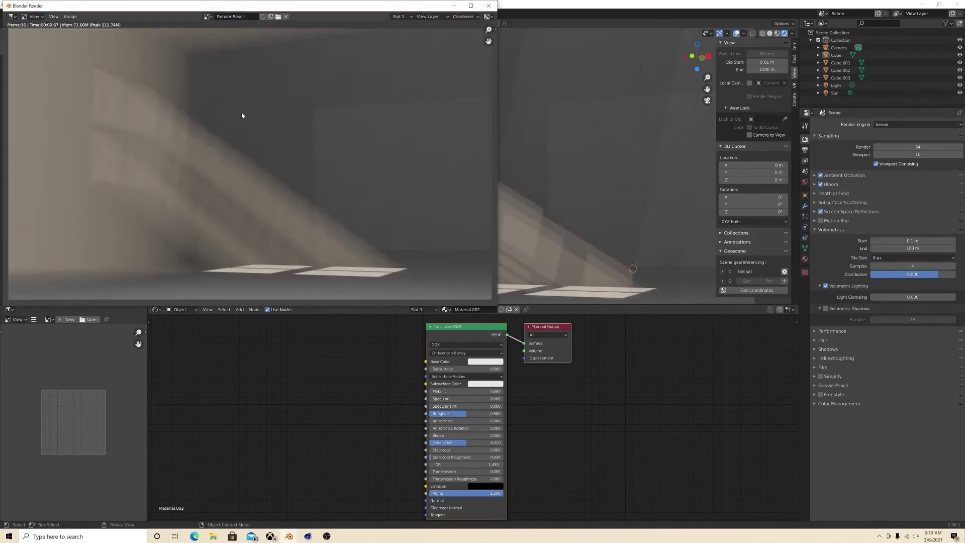
left_click(488, 6)
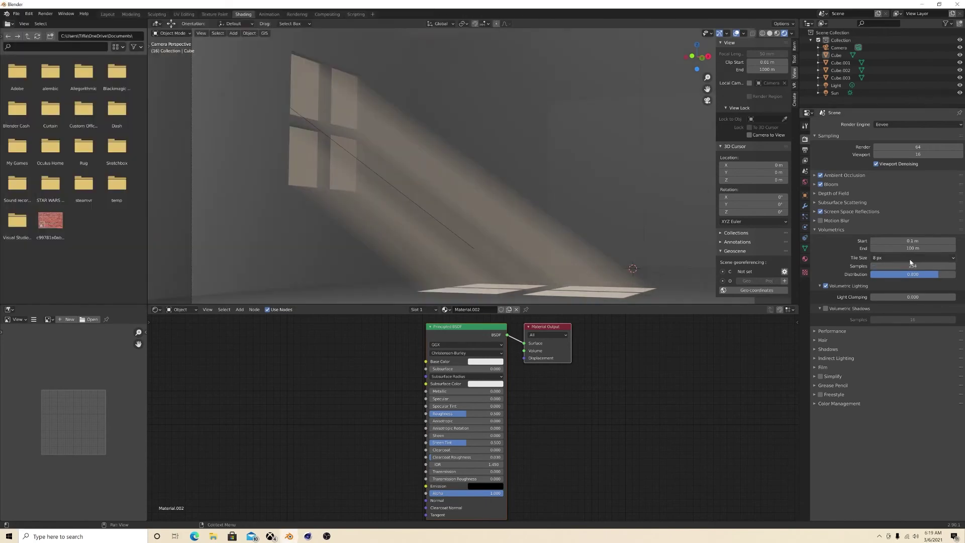
Try a different volumetric tile size and a lower distribution, and undo the changes
left_click(911, 259)
left_click(894, 284)
left_click_drag(923, 274, 872, 274)
key("ctrl+z")
key("ctrl+z")
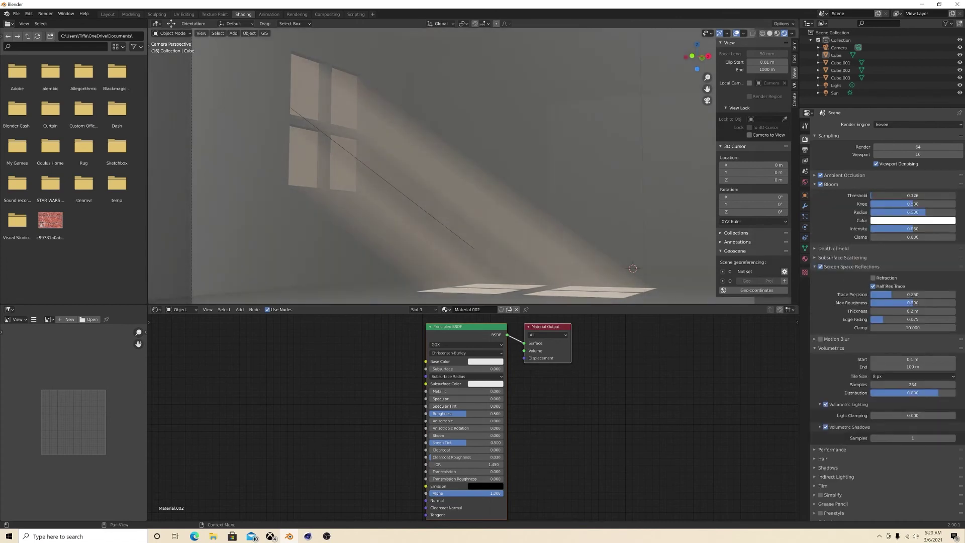
Set the Bloom threshold to about 0.829
left_click_drag(871, 195, 878, 195)
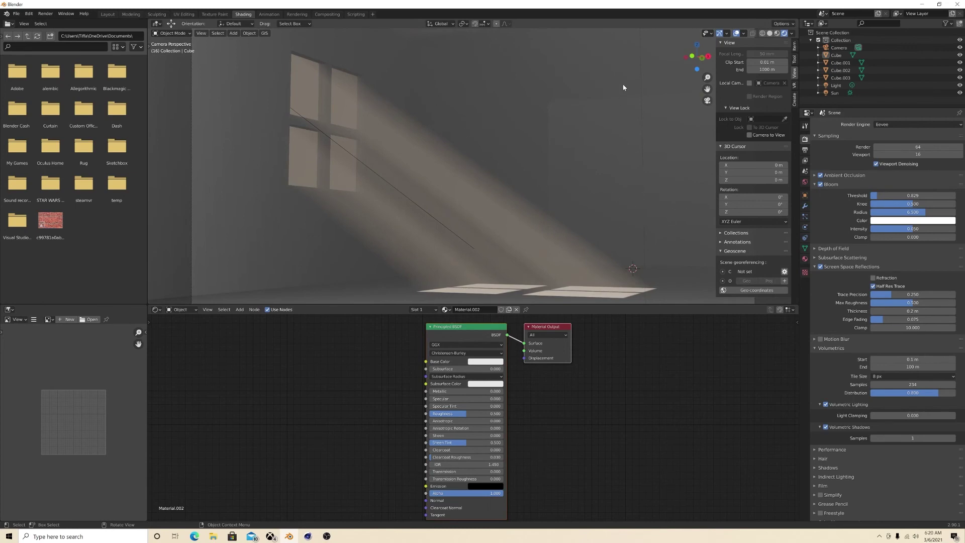
Move the point light across the room to the window wall side and check the lighting through the camera
middle_click_drag(624, 82, 437, 215)
left_click(437, 222)
left_click_drag(443, 202, 329, 215)
left_click_drag(336, 175, 405, 162)
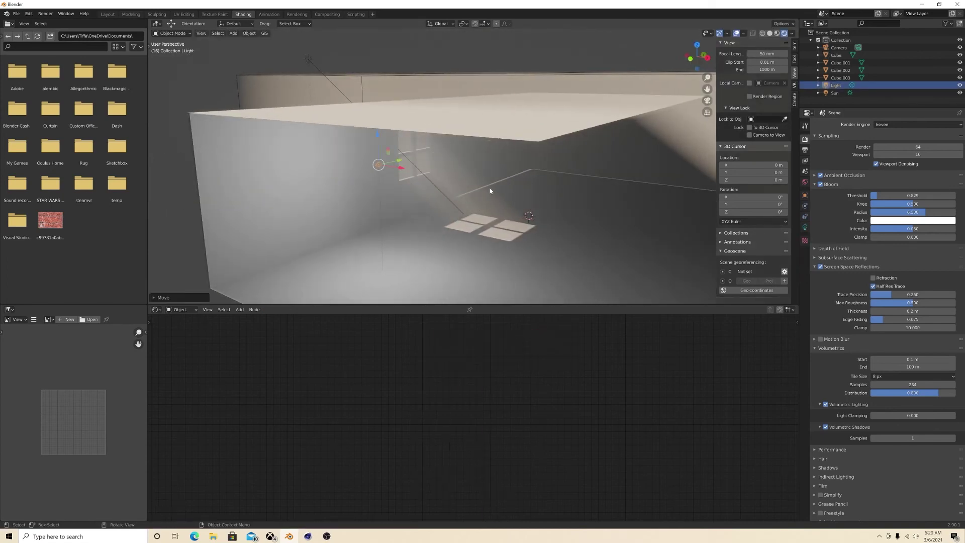
key("KP_0")
scroll(282, 152, "down", 1)
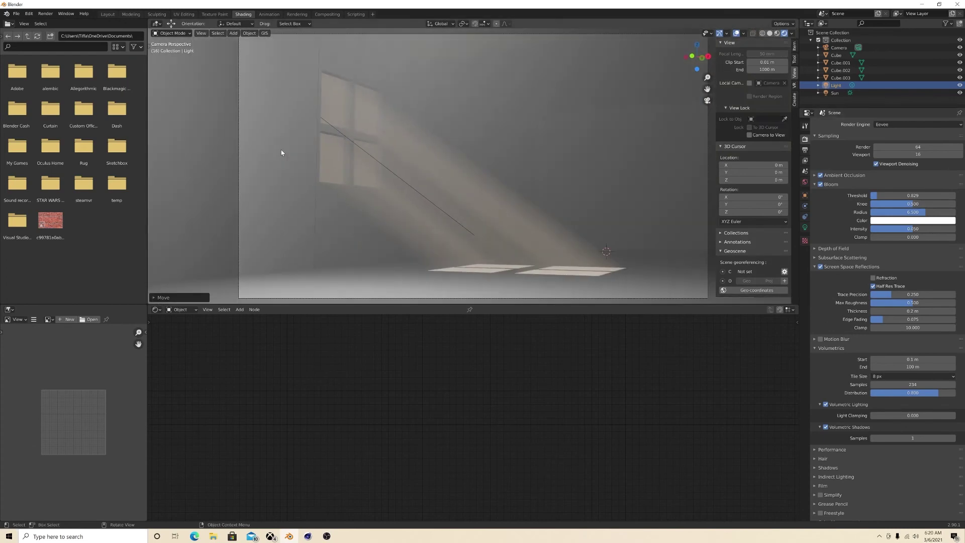
middle_click_drag(282, 152, 285, 157)
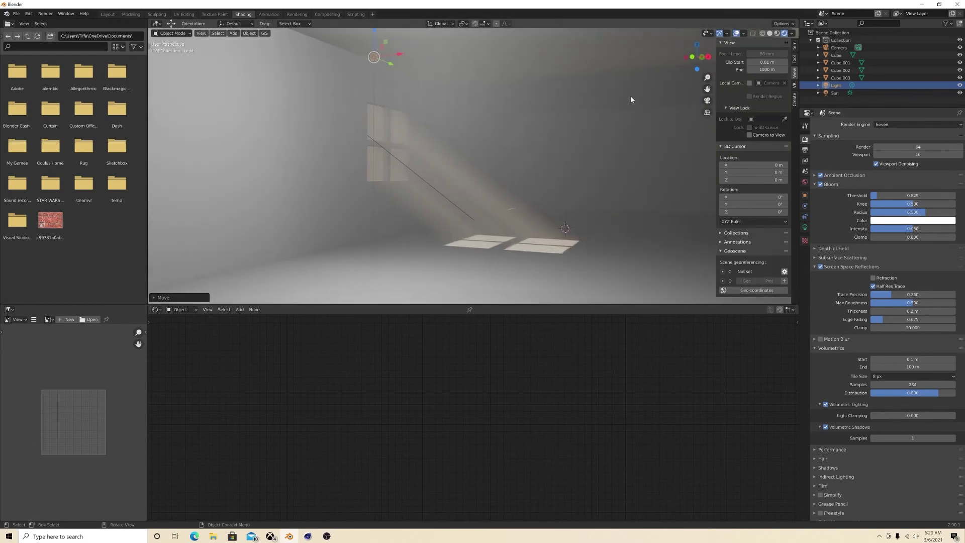
key("KP_0")
Change the point light's color to a dark grey and check the darkened room through the camera
left_click(805, 227)
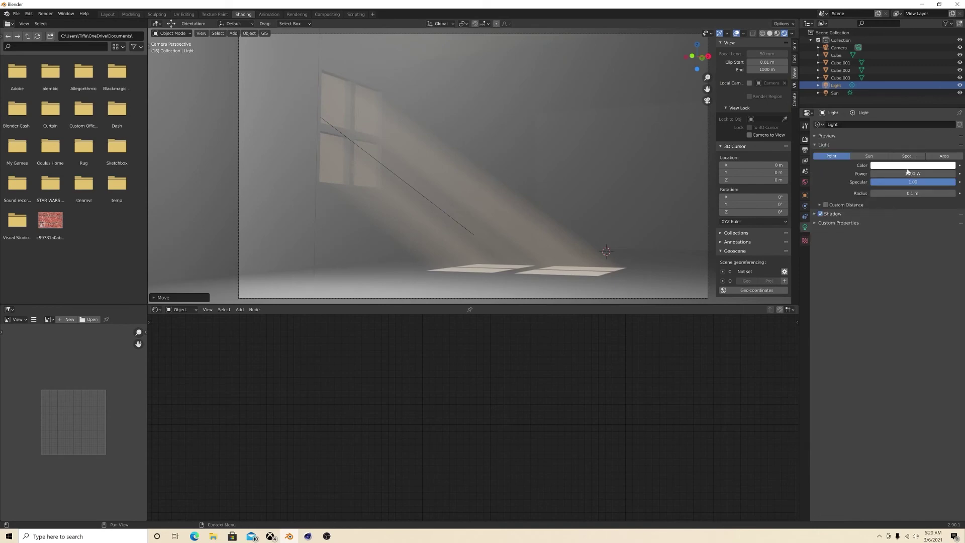
left_click(915, 167)
mouse_move(924, 99)
left_mouse_down()
mouse_move(917, 116)
mouse_move(929, 104)
mouse_move(926, 84)
mouse_move(948, 113)
mouse_move(949, 91)
mouse_move(919, 79)
left_mouse_up()
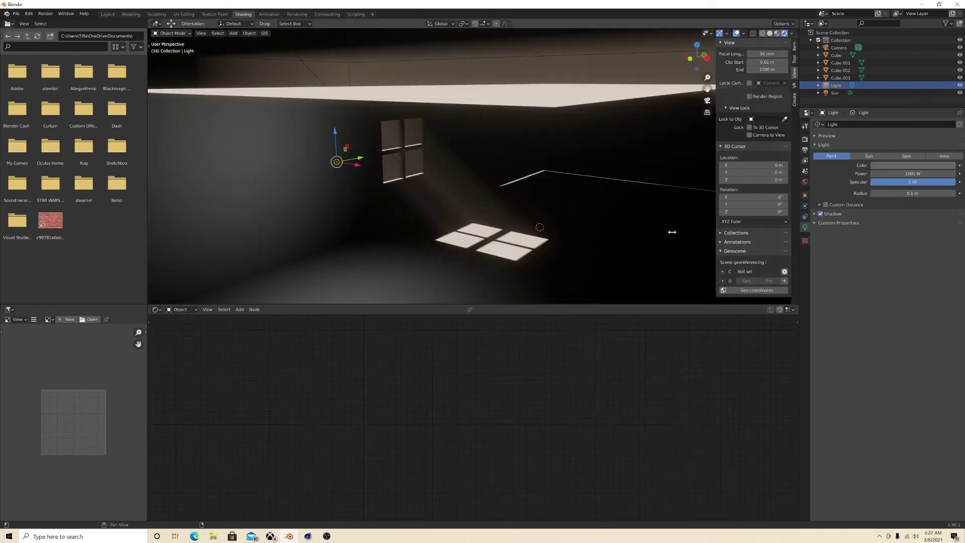
key("KP_0")
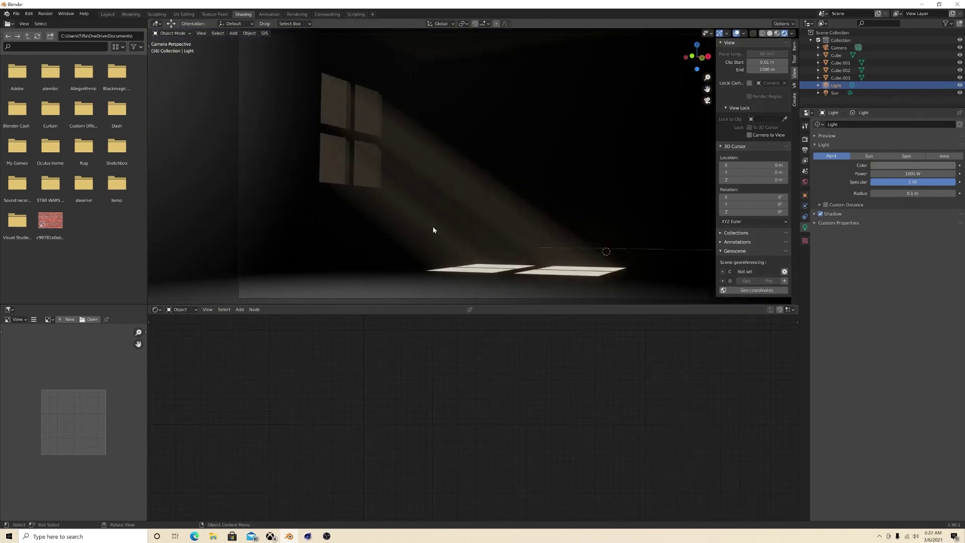
Change the Sun light's color to a light cyan with hue 0.526, saturation 0.527 and value 1.000
middle_click_drag(466, 179, 337, 138)
left_click(359, 127)
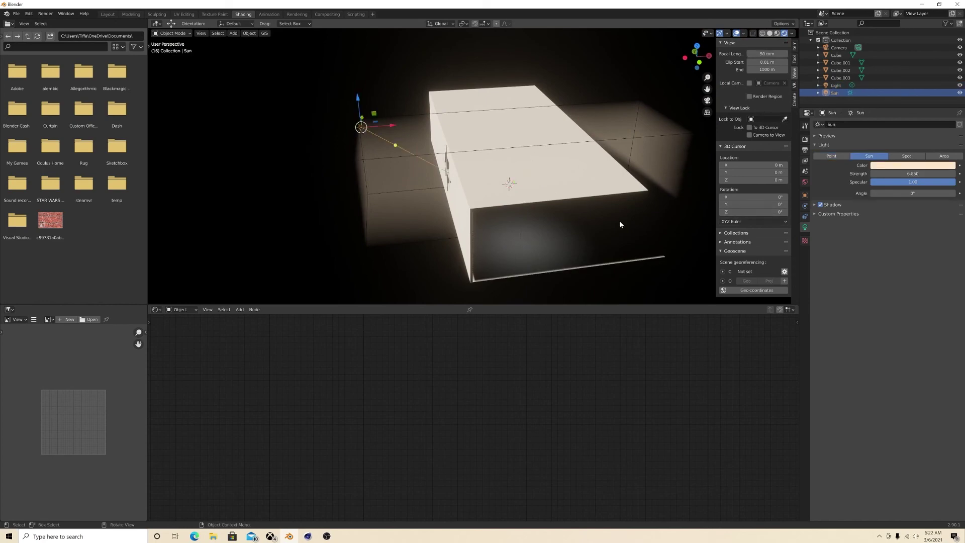
key("KP_0")
left_click(912, 165)
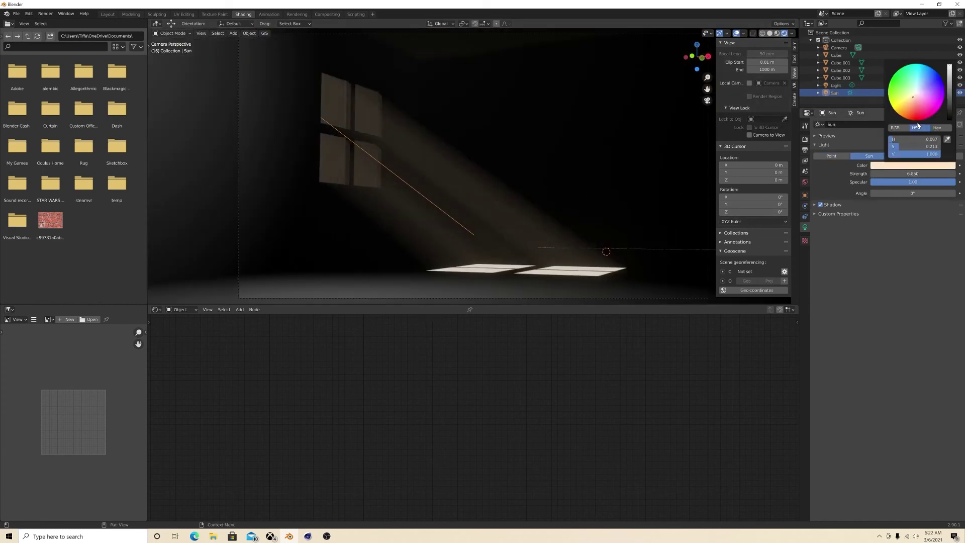
left_click(923, 82)
left_click_drag(922, 82, 917, 76)
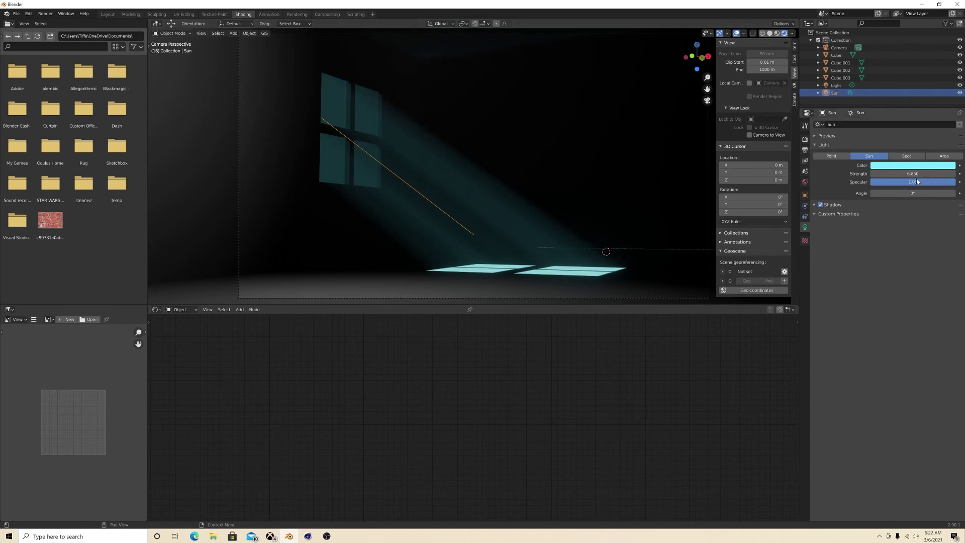
Set the Sun light's strength to 9.730 and its specular to 0
left_click_drag(912, 173, 857, 182)
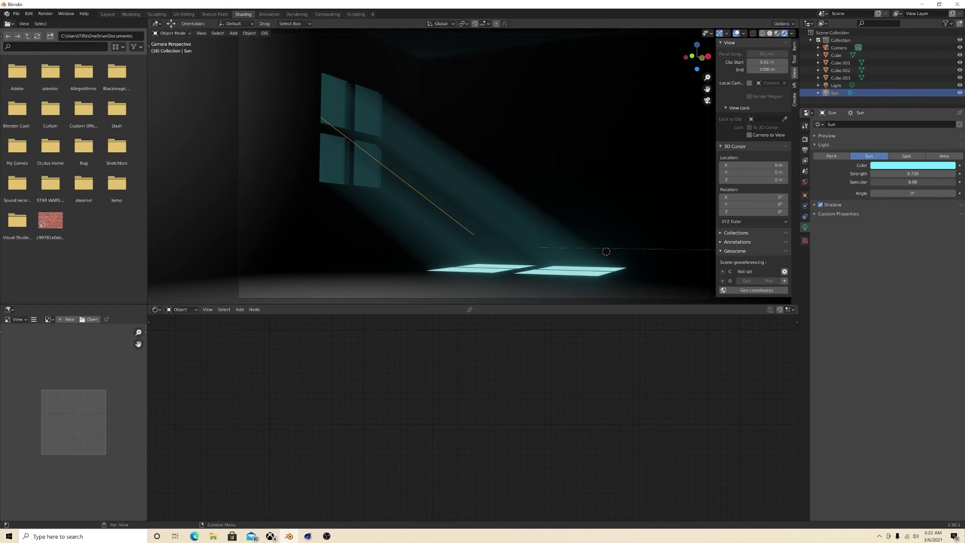
Open the Sun light's color for editing
left_click(901, 167)
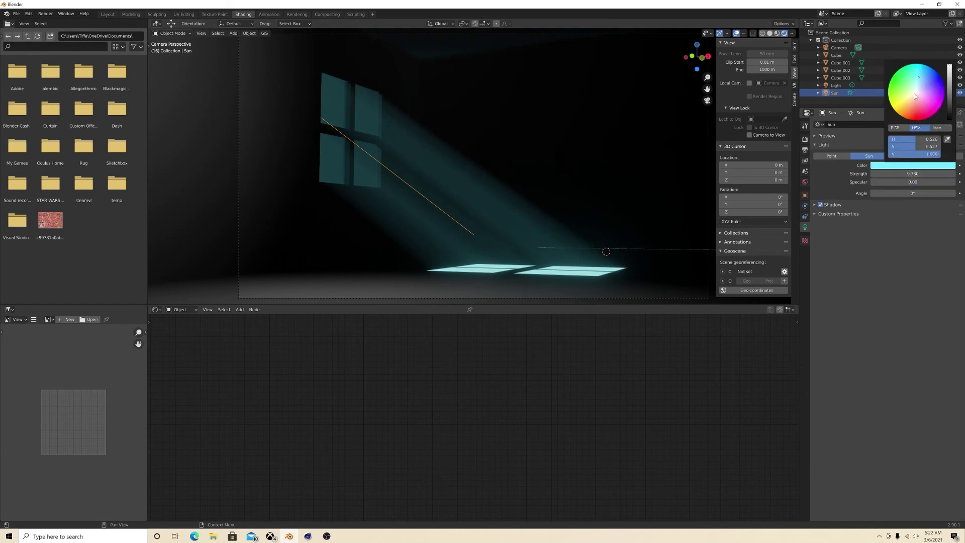